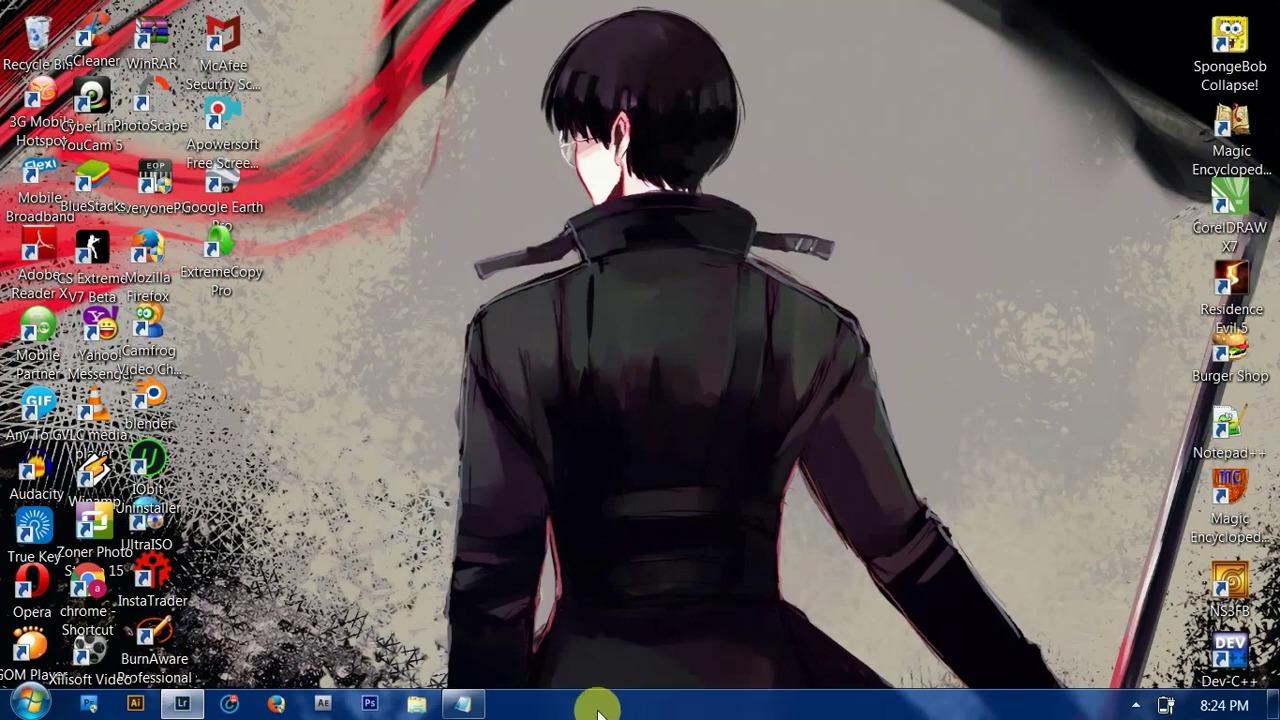
# - Write an intro note about the Lightroom peach color tutorial in Notepad, then minimize it
pyautogui.click(462, 704)
pyautogui.write('dis')
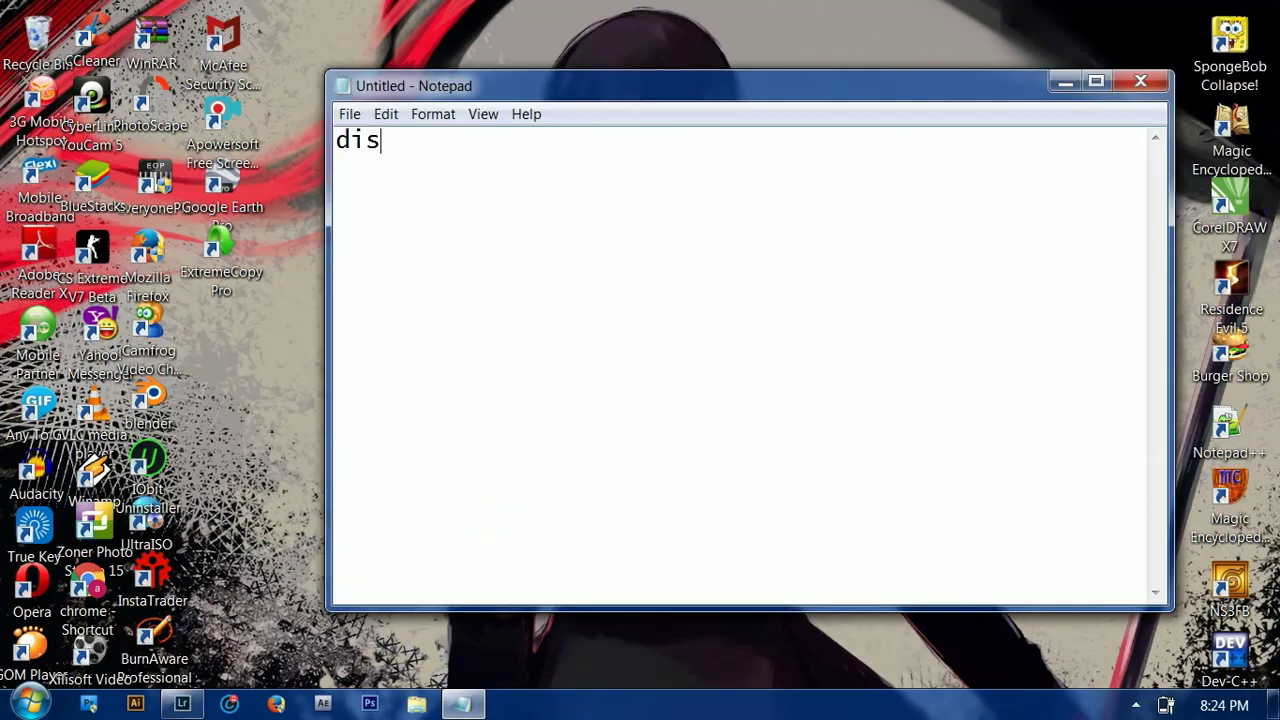
pyautogui.write('ini saya akan berbagi tutorial peach')
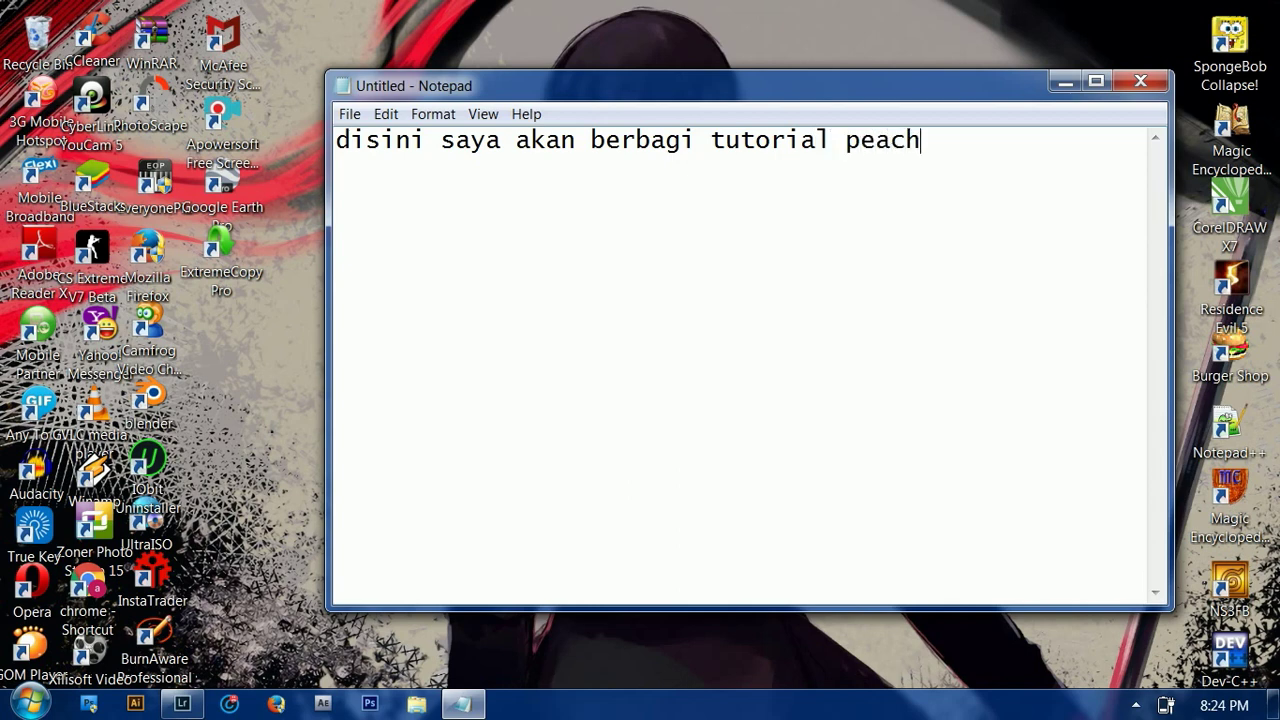
pyautogui.write(' color dengan lightroom. ji')
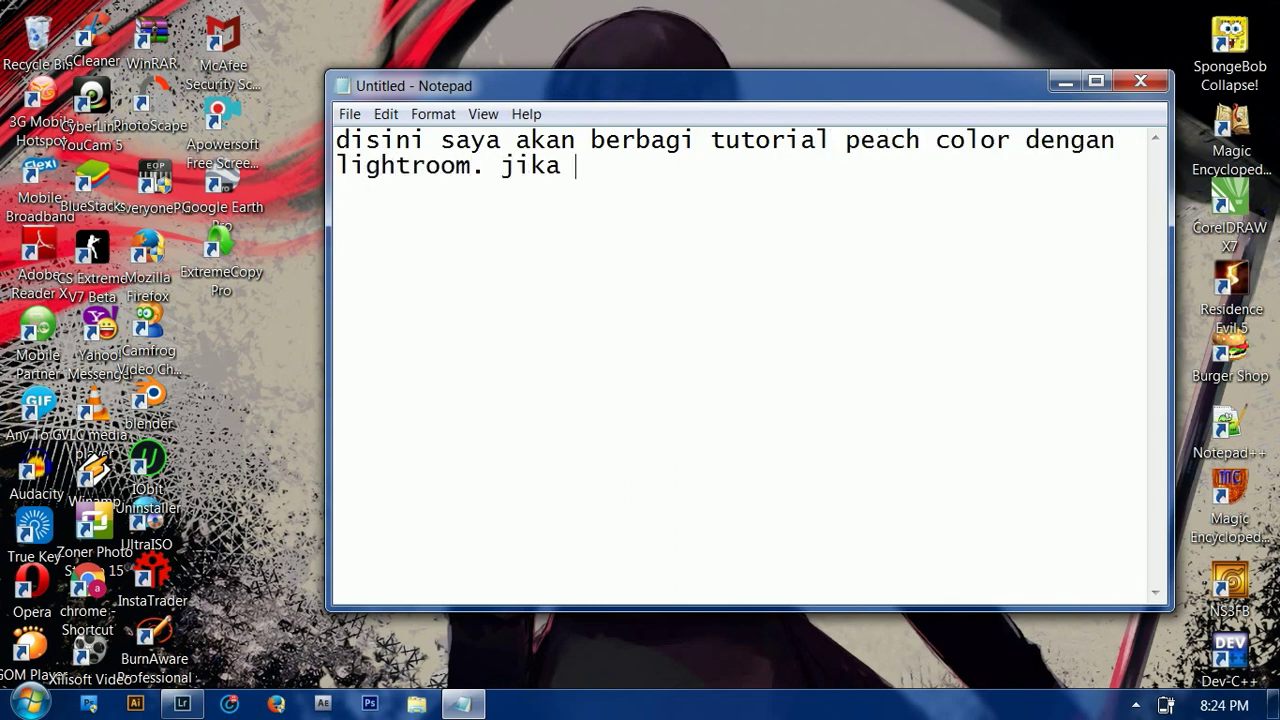
pyautogui.write('kalian tidak punnya lightroom')
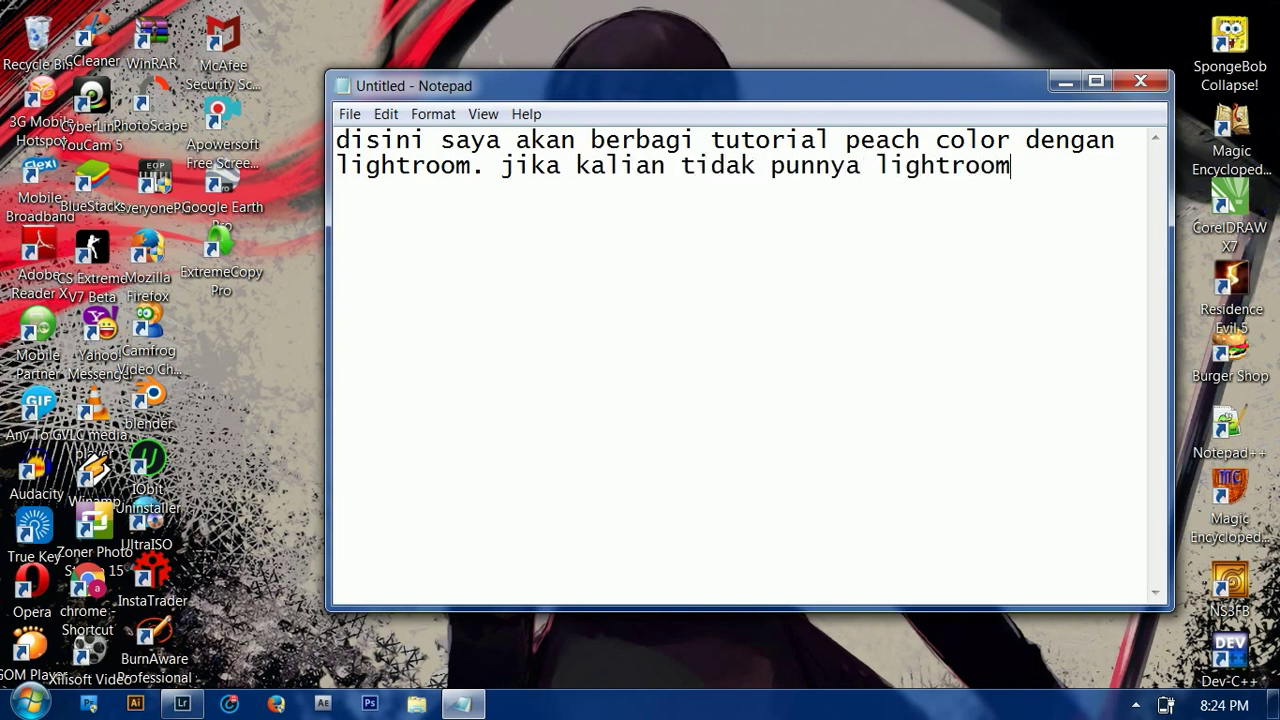
pyautogui.write('ahkan gunakan photoshop kalian seperti tutotiral')
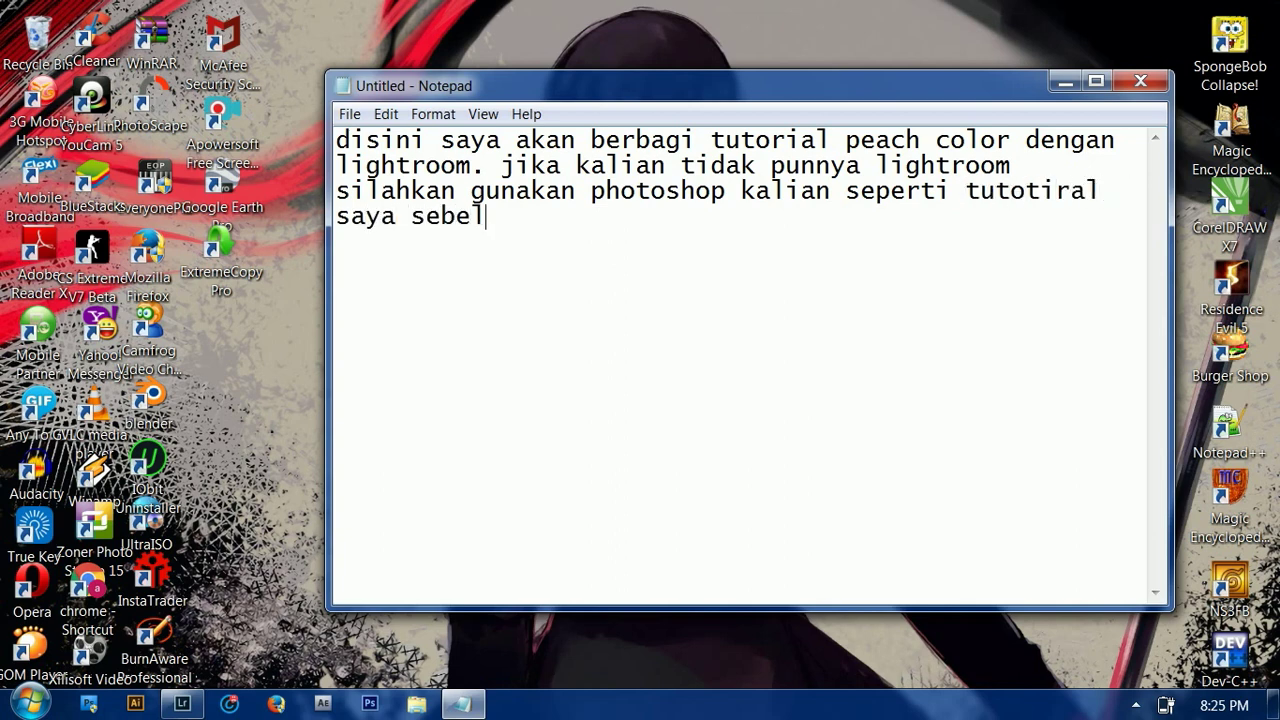
pyautogui.write('umnya.oke')
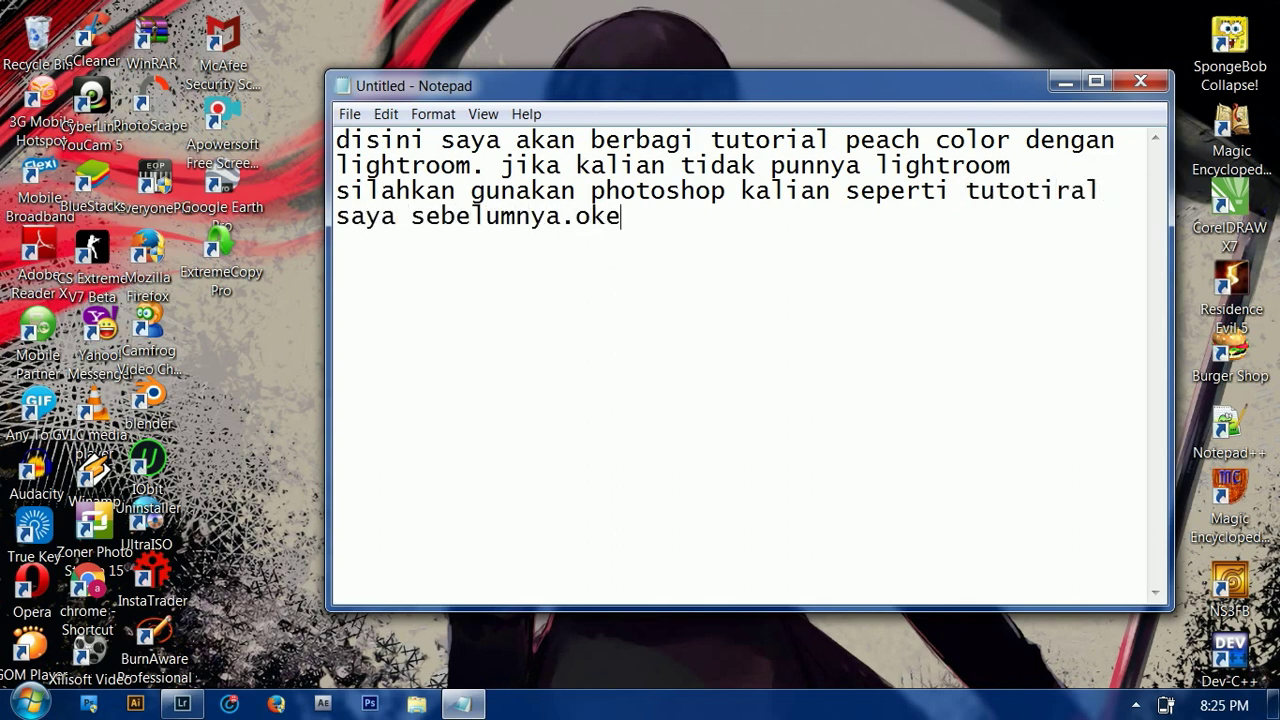
pyautogui.write('gsung saja....')
pyautogui.click(1063, 83)
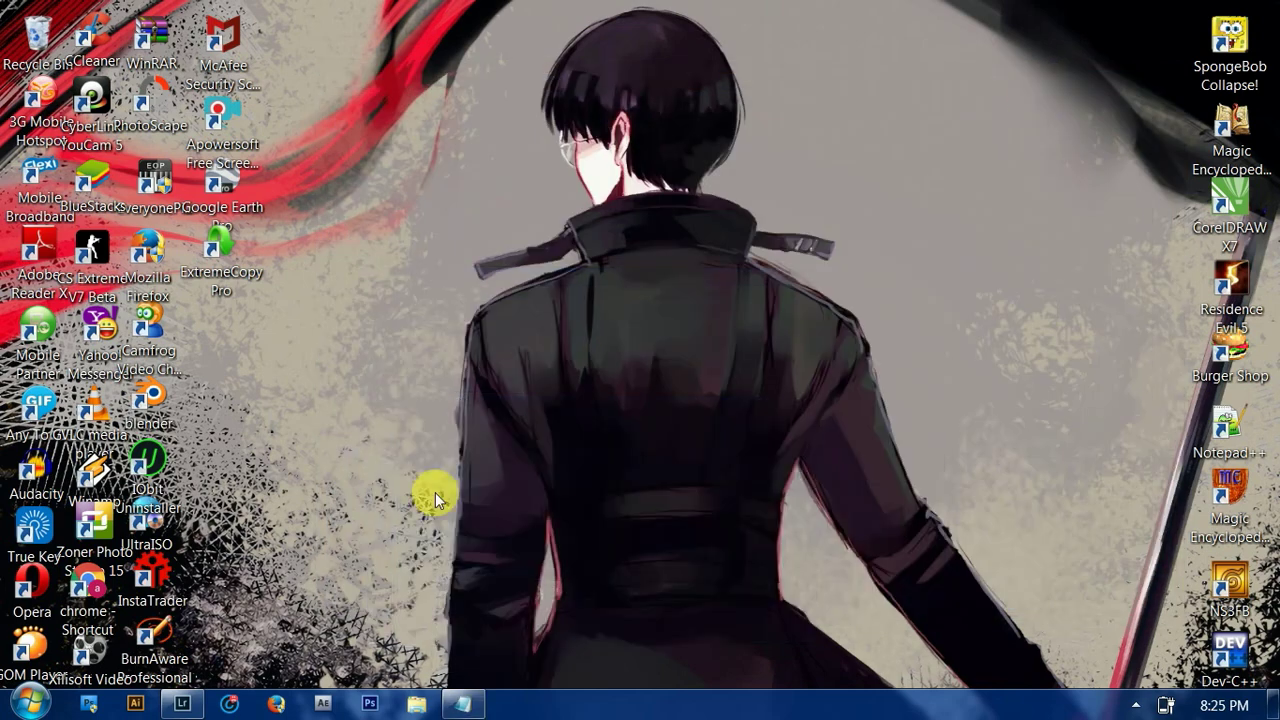
# - Import only ori (1 of 1).JPG from Local Disk (D:) into the Lightroom catalog
pyautogui.click(182, 704)
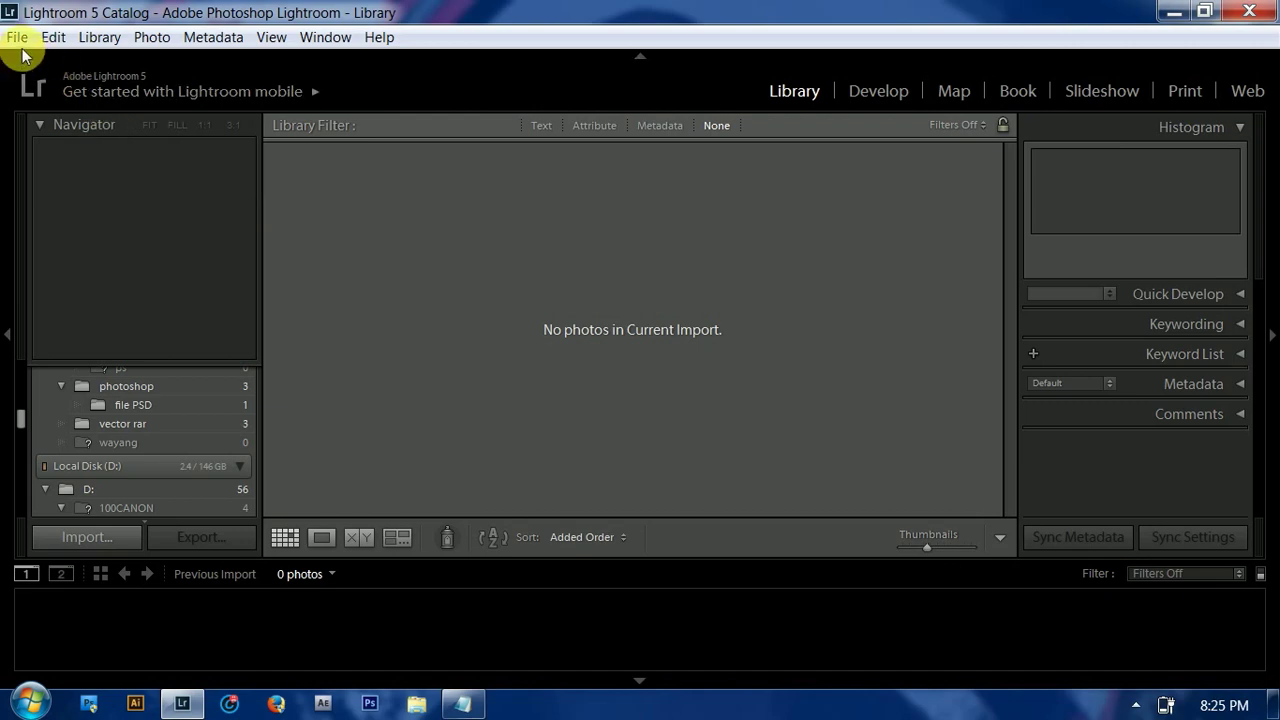
pyautogui.click(17, 37)
pyautogui.click(62, 168)
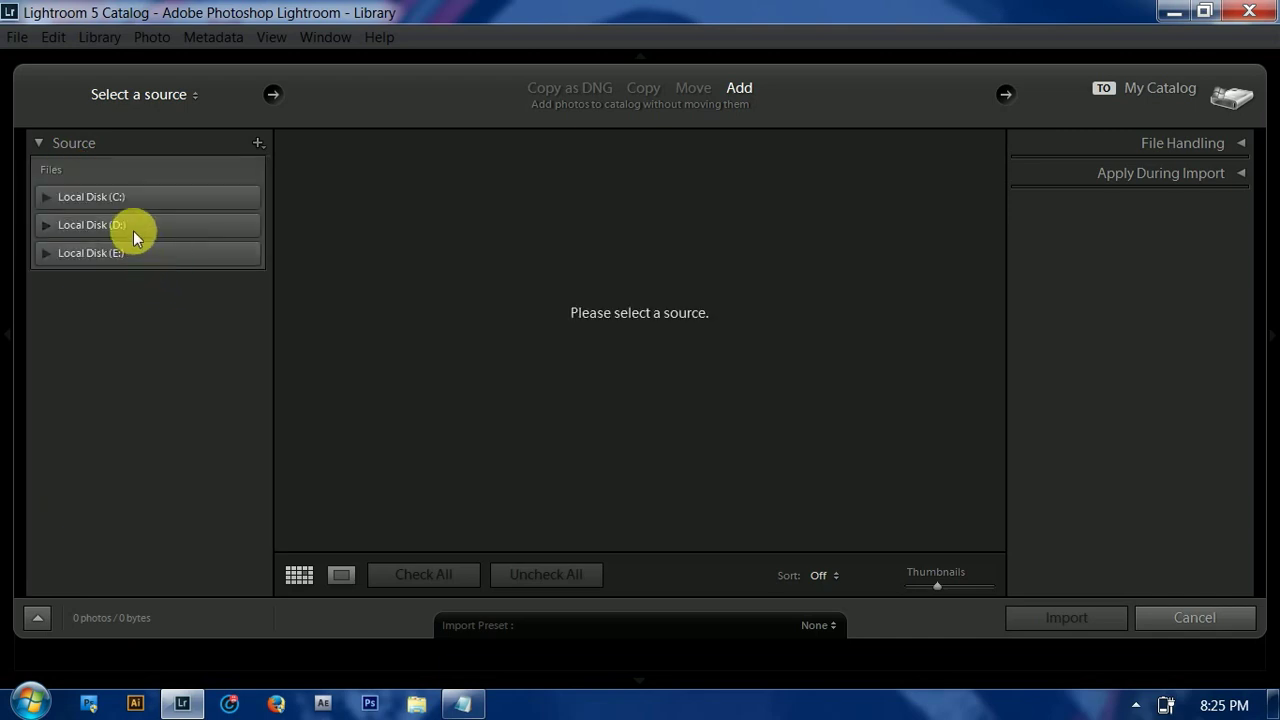
pyautogui.click(133, 229)
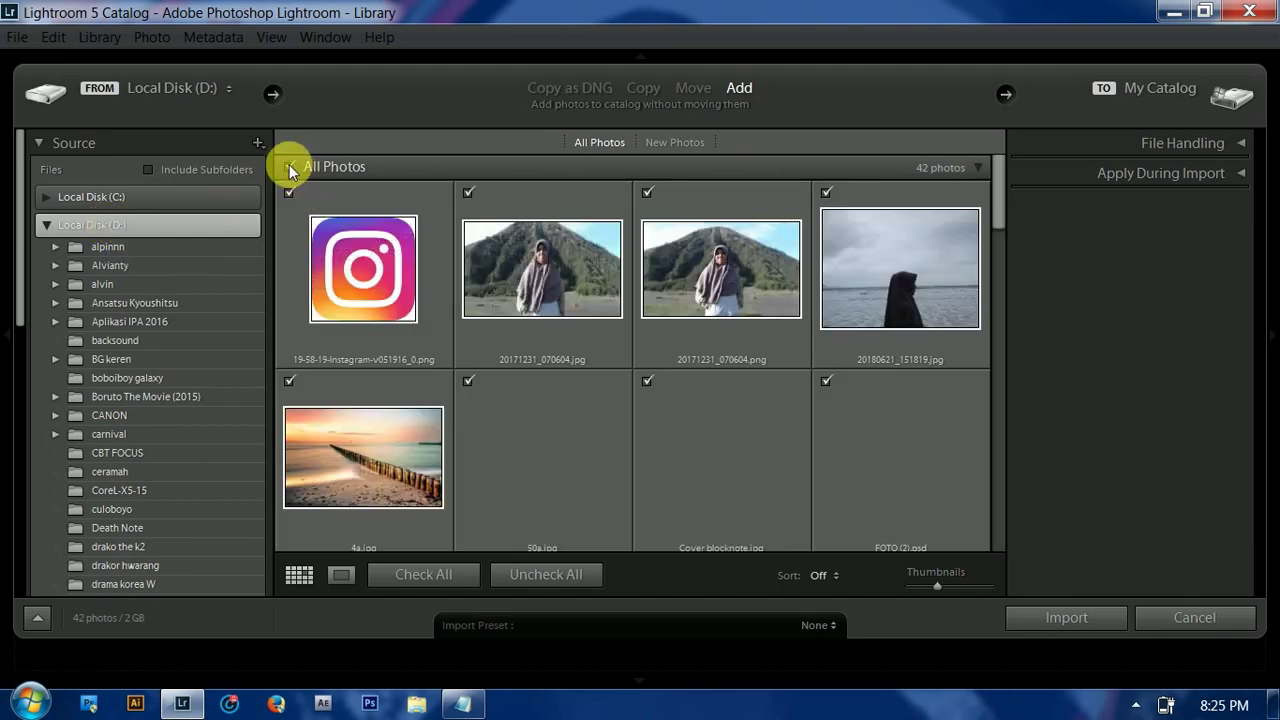
pyautogui.click(290, 166)
pyautogui.scroll(-2, 737, 358)
pyautogui.scroll(-10, 737, 358)
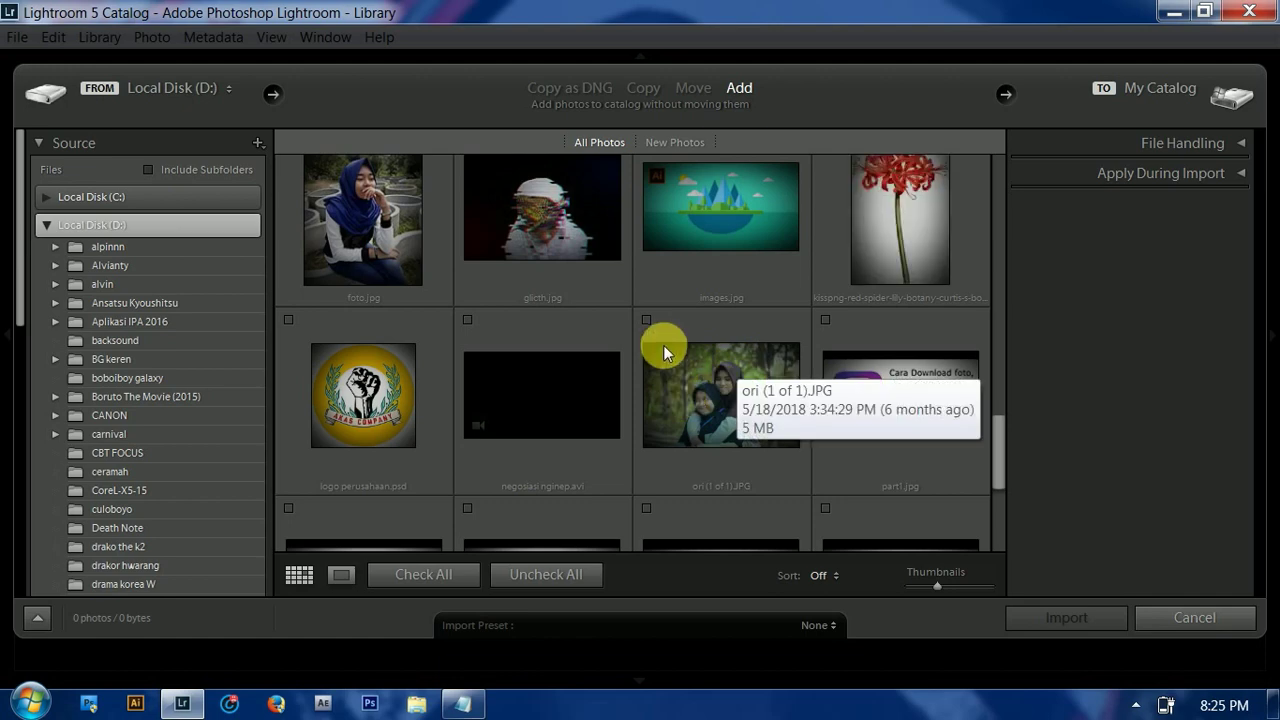
pyautogui.click(647, 318)
pyautogui.click(1043, 617)
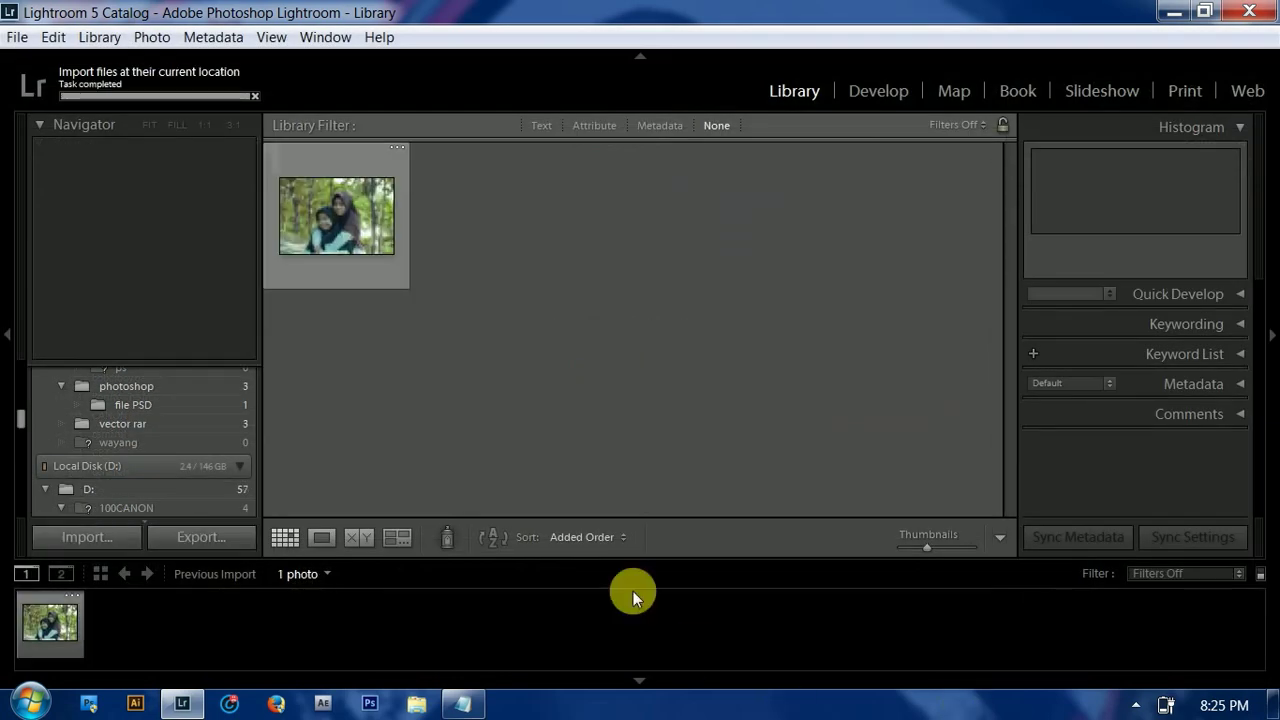
pyautogui.click(873, 88)
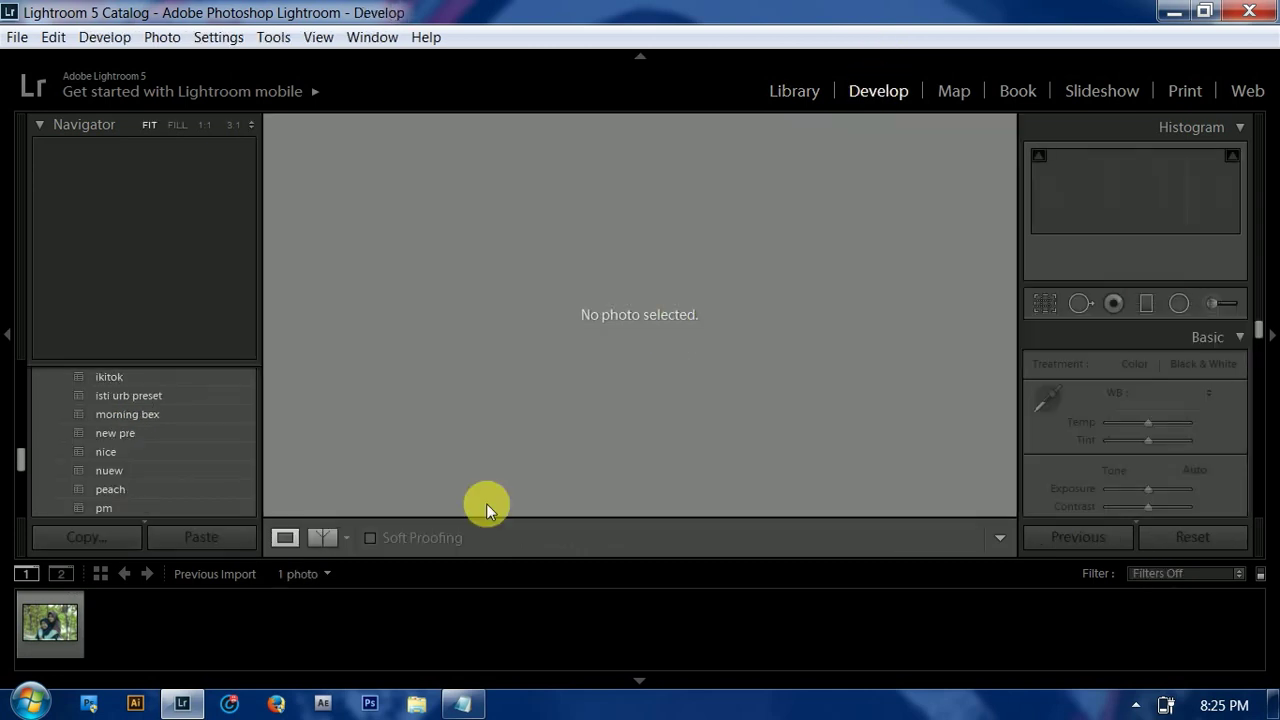
# - Load the forest portrait from the filmstrip and warm the white balance Temp to +14
pyautogui.click(56, 617)
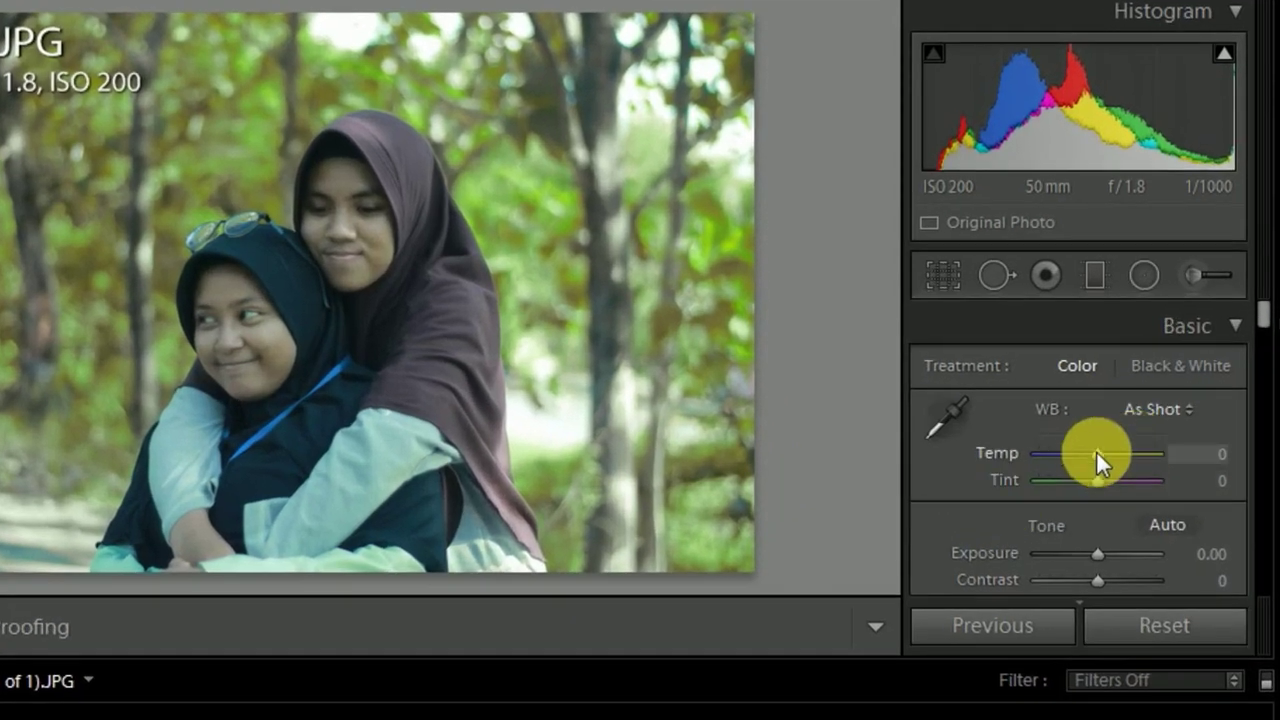
pyautogui.click(1099, 453)
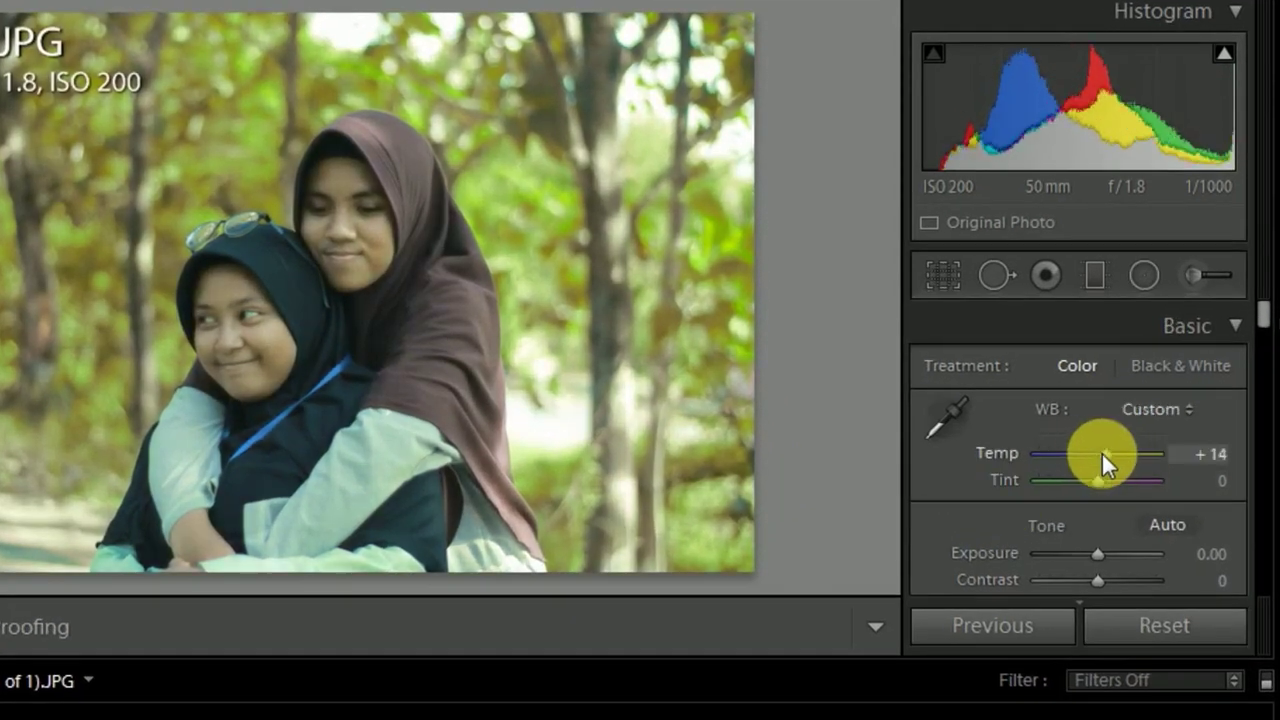
# - Set Tint to +19, Exposure to +0.48 and Contrast to +10 in the Basic panel
pyautogui.click(1102, 480)
pyautogui.moveTo(1102, 474); pyautogui.dragTo(1109, 474)
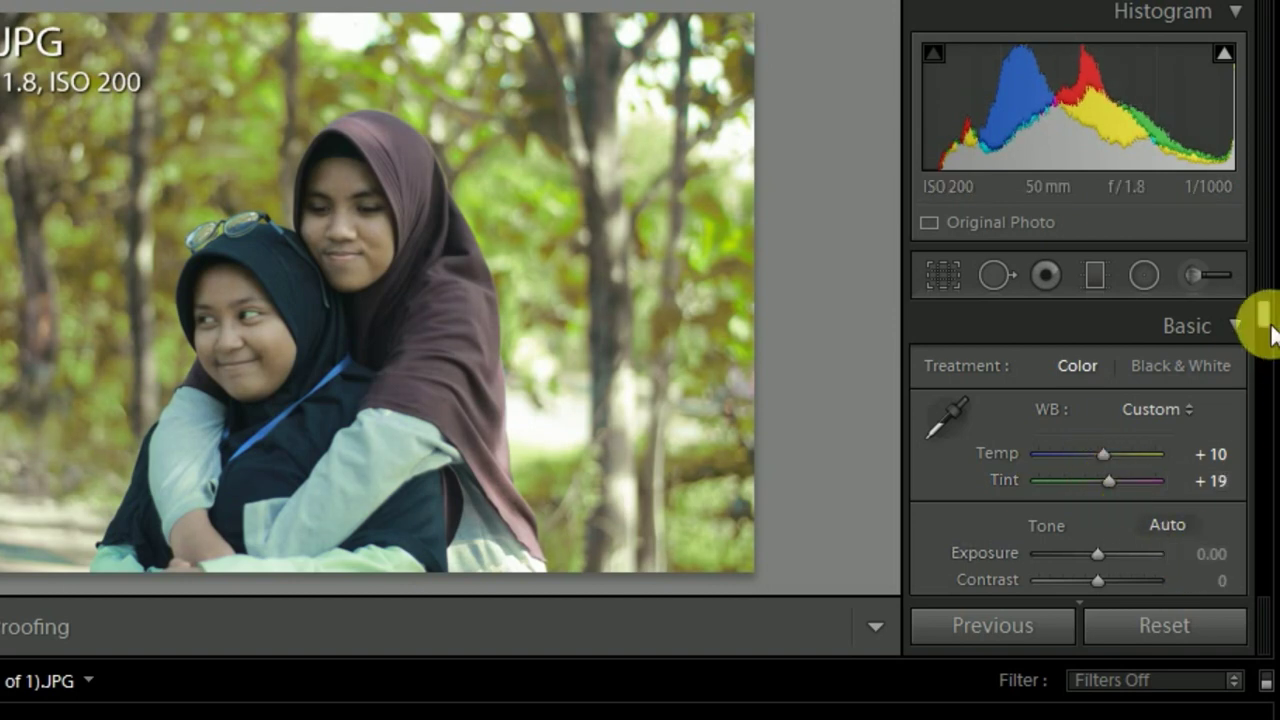
pyautogui.scroll(-3, 1255, 323)
pyautogui.moveTo(1090, 370); pyautogui.dragTo(1099, 373)
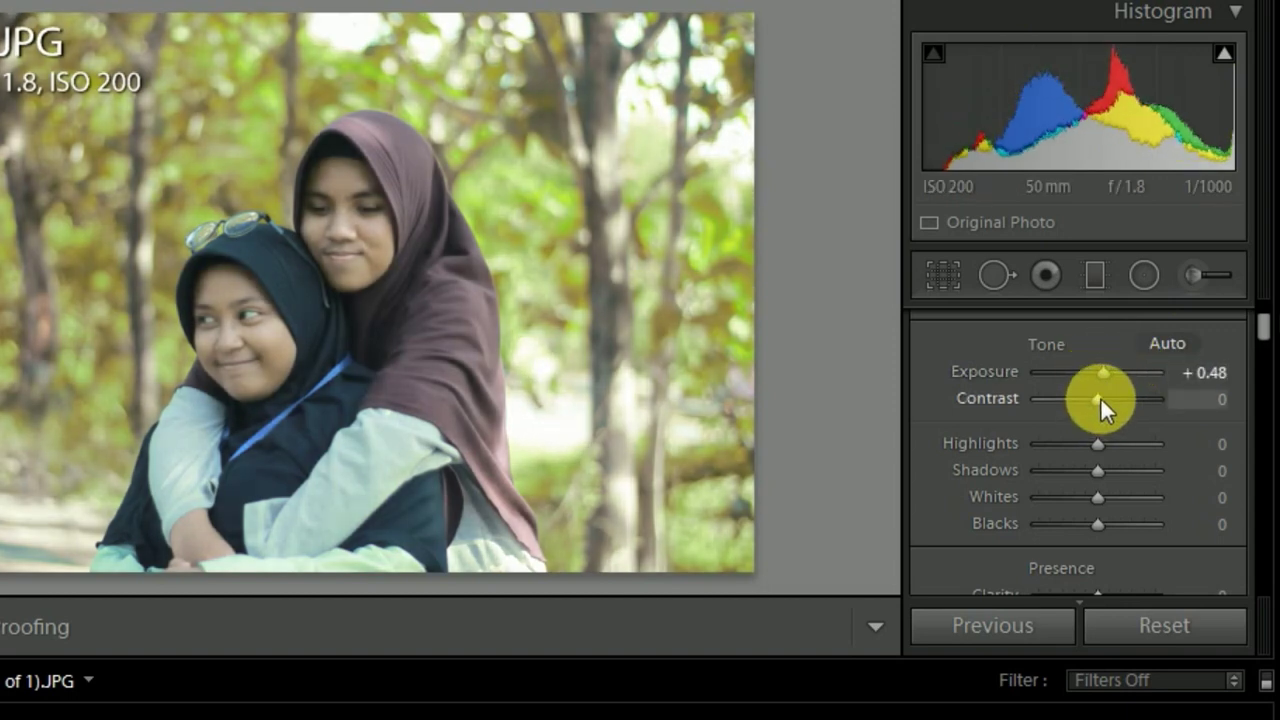
pyautogui.moveTo(1100, 396); pyautogui.dragTo(834, 436)
# - Set Highlights −100, Shadows +29, Whites −31, Blacks +29, Vibrance −21 and Saturation −10
pyautogui.moveTo(1097, 465); pyautogui.dragTo(1114, 473)
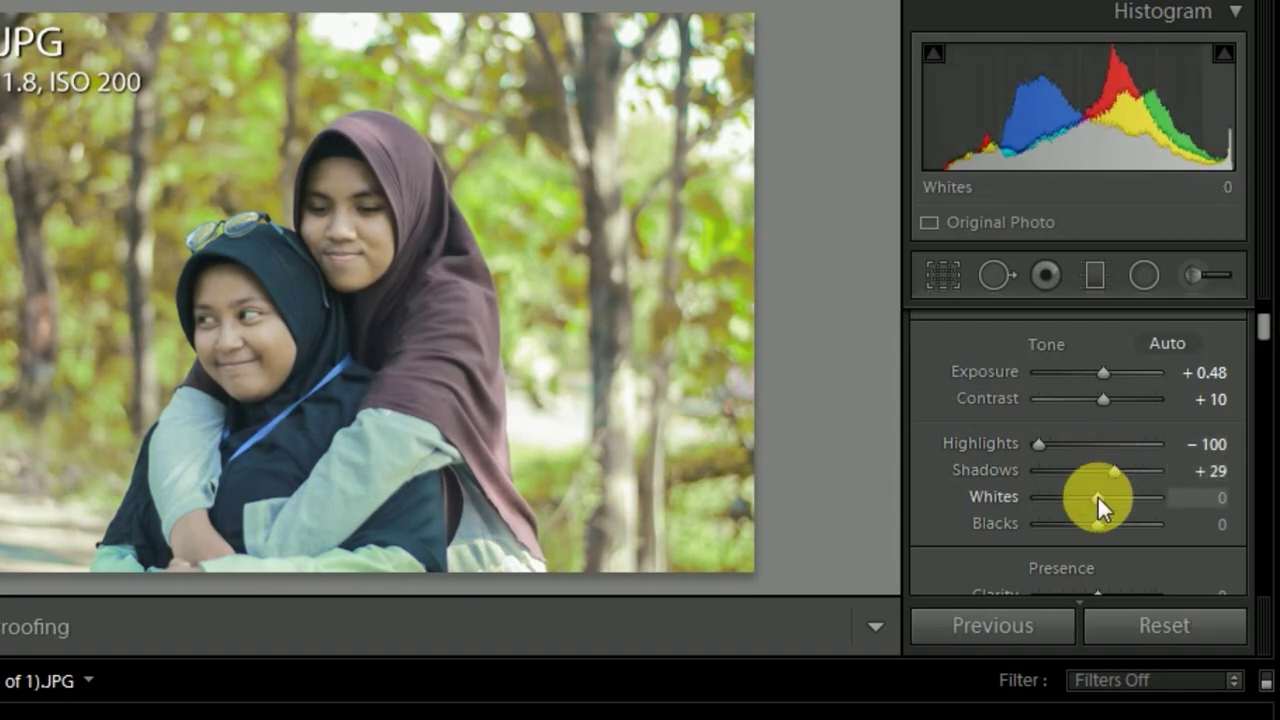
pyautogui.moveTo(1097, 495); pyautogui.dragTo(1079, 498)
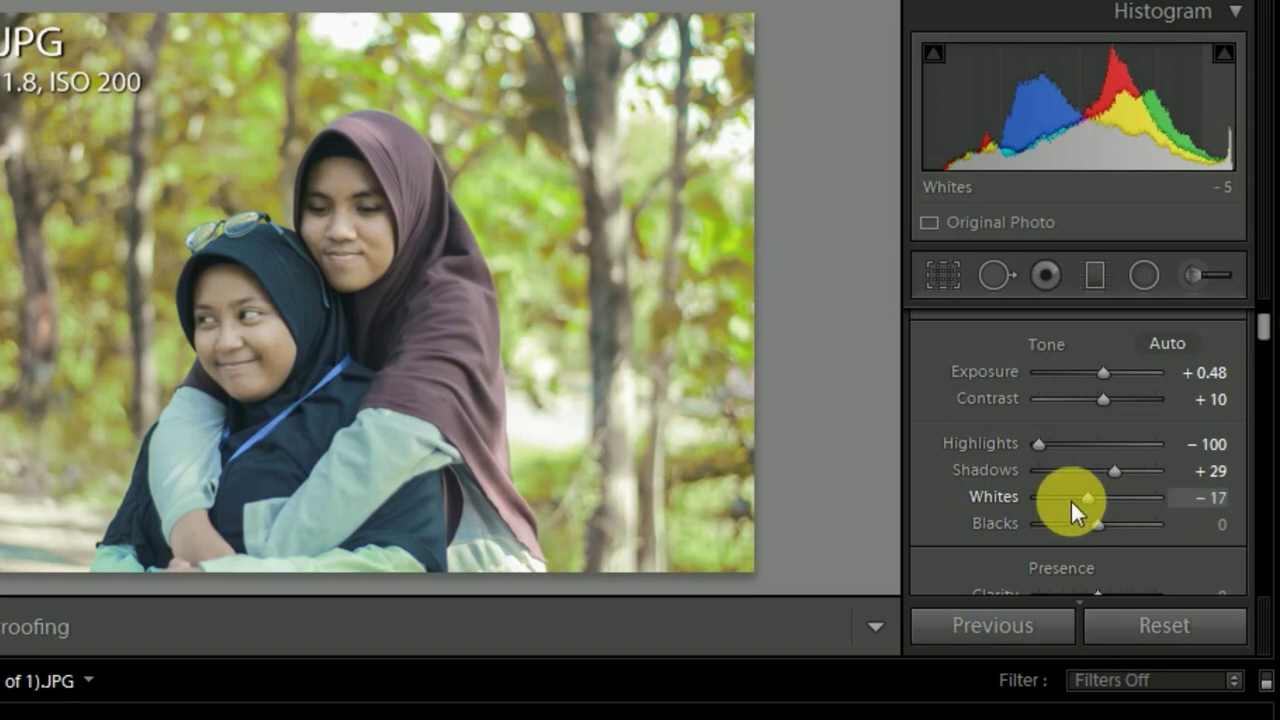
pyautogui.moveTo(1079, 498); pyautogui.dragTo(1116, 525)
pyautogui.moveTo(1262, 323); pyautogui.dragTo(1264, 335)
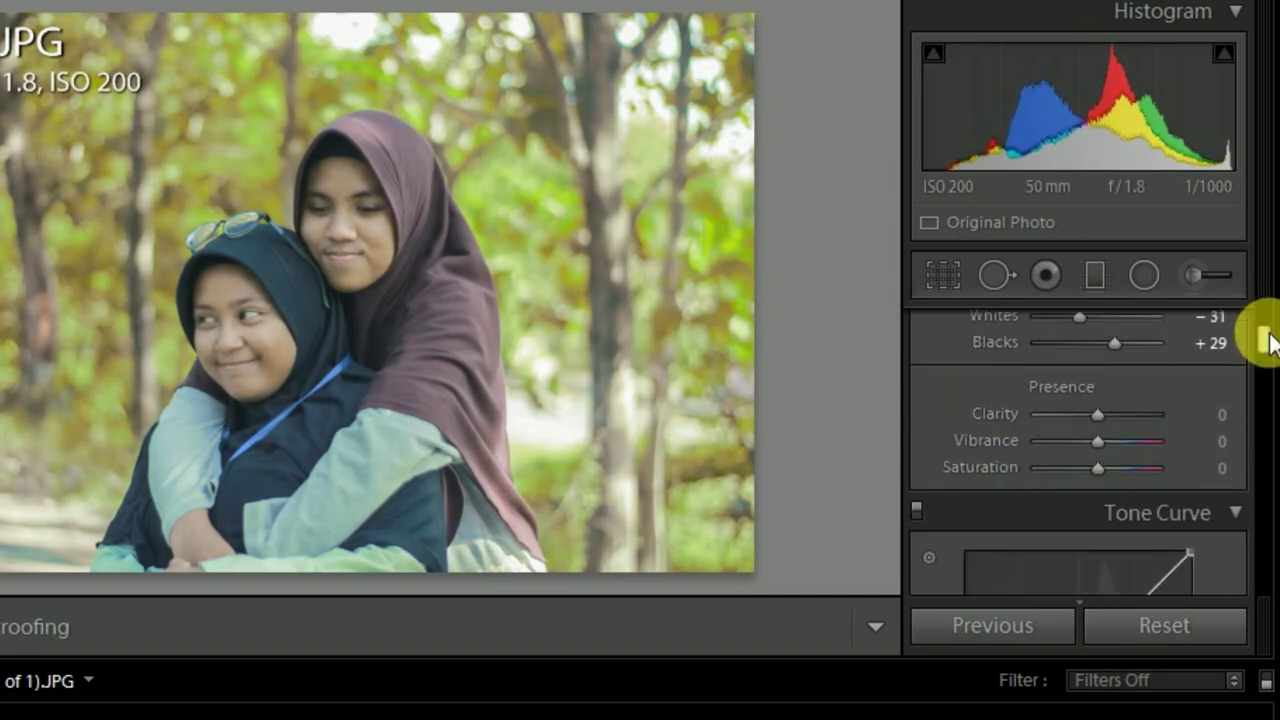
pyautogui.moveTo(1100, 446)
pyautogui.mouseDown()
pyautogui.moveTo(1086, 442)
pyautogui.moveTo(1093, 465)
pyautogui.mouseUp()
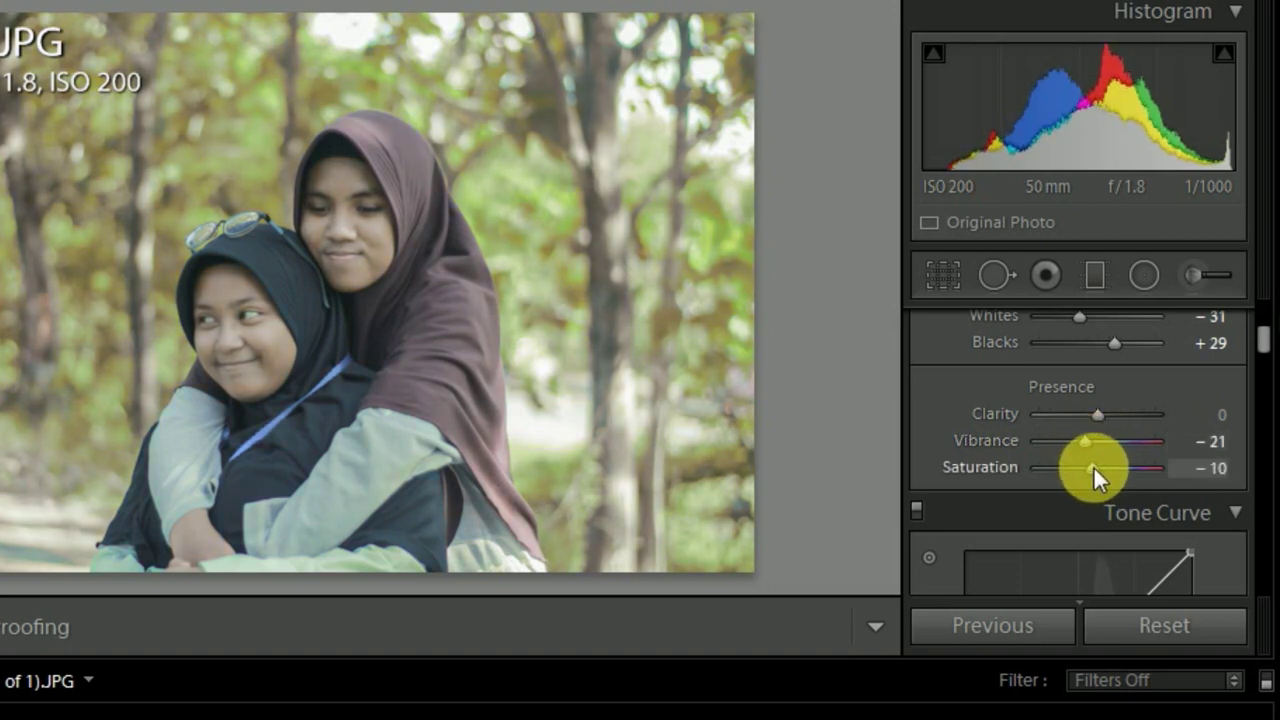
pyautogui.scroll(-3, 1260, 360)
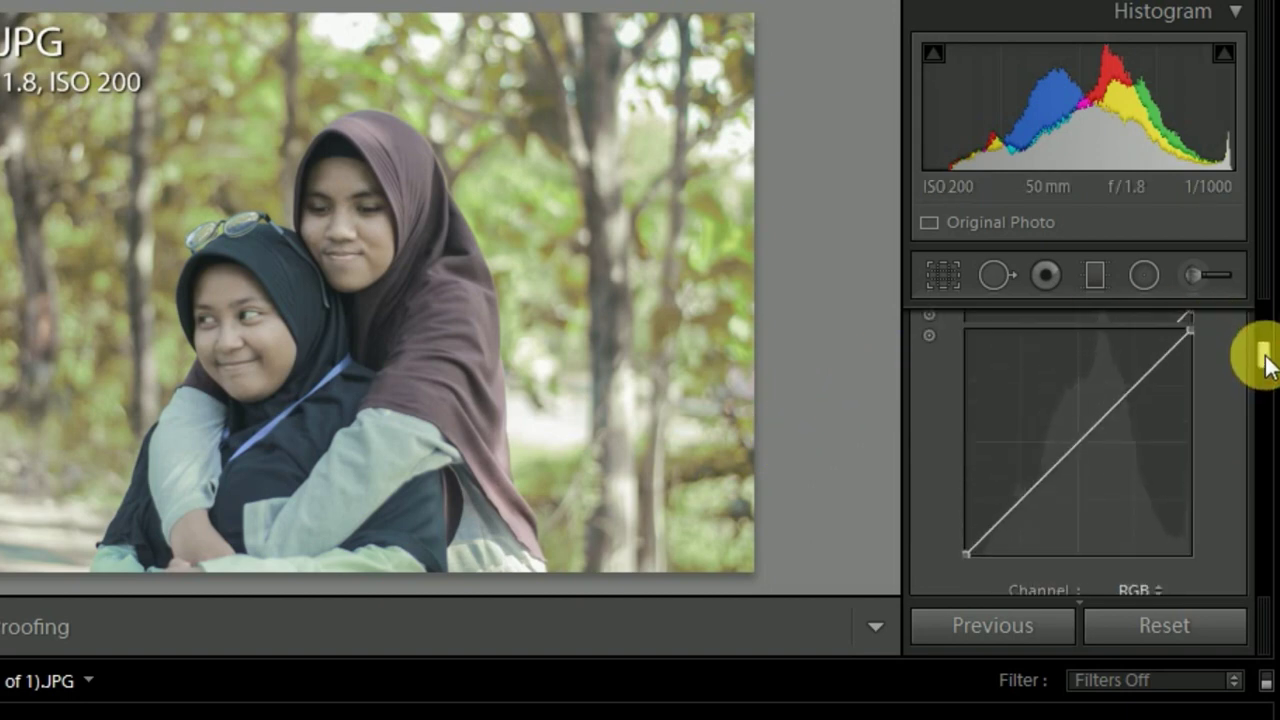
# - Lower the RGB curve's white point, add points near 72% and 36%, and raise the black point
pyautogui.scroll(-1, 1265, 365)
pyautogui.moveTo(1190, 330); pyautogui.dragTo(1199, 350)
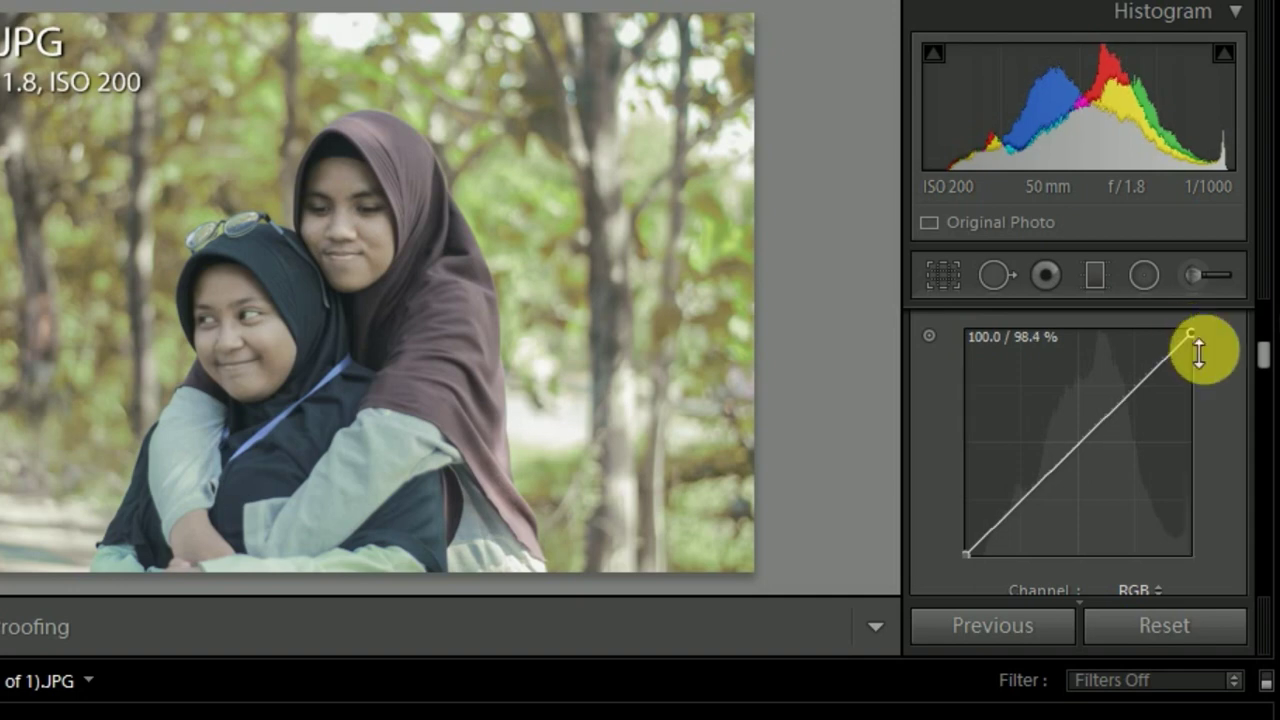
pyautogui.moveTo(1100, 422); pyautogui.dragTo(1129, 384)
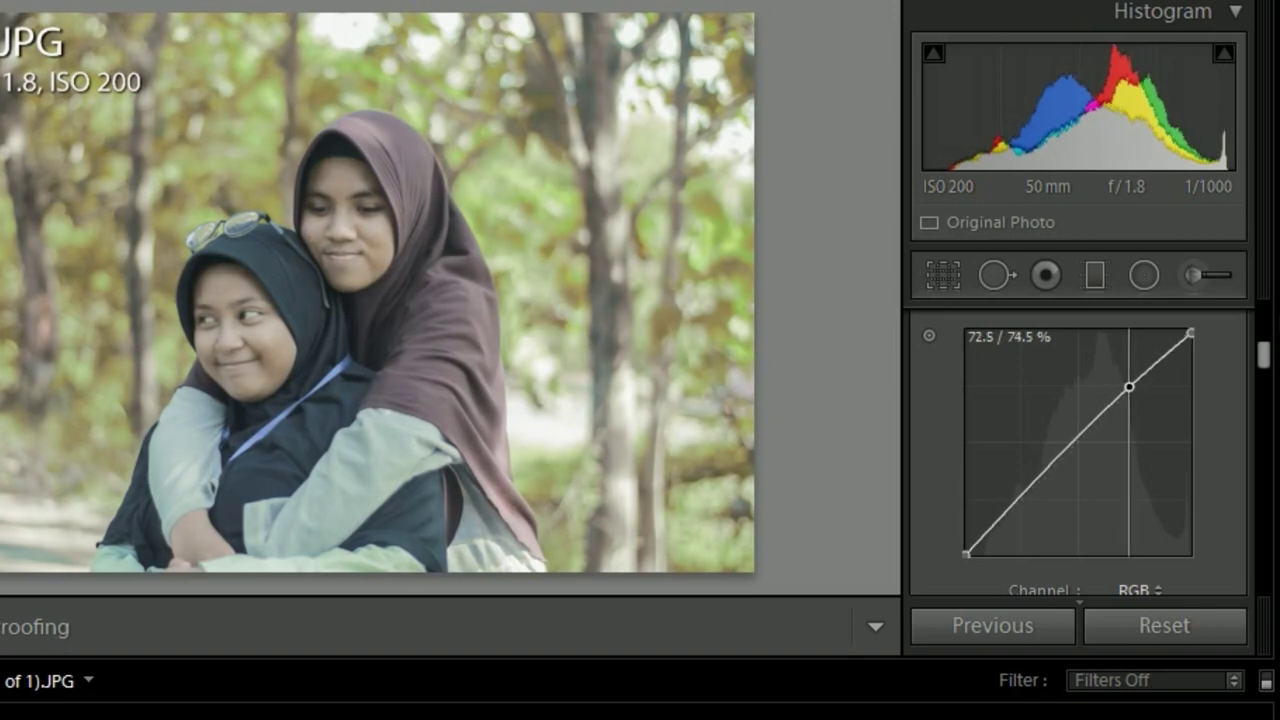
pyautogui.click(1148, 386)
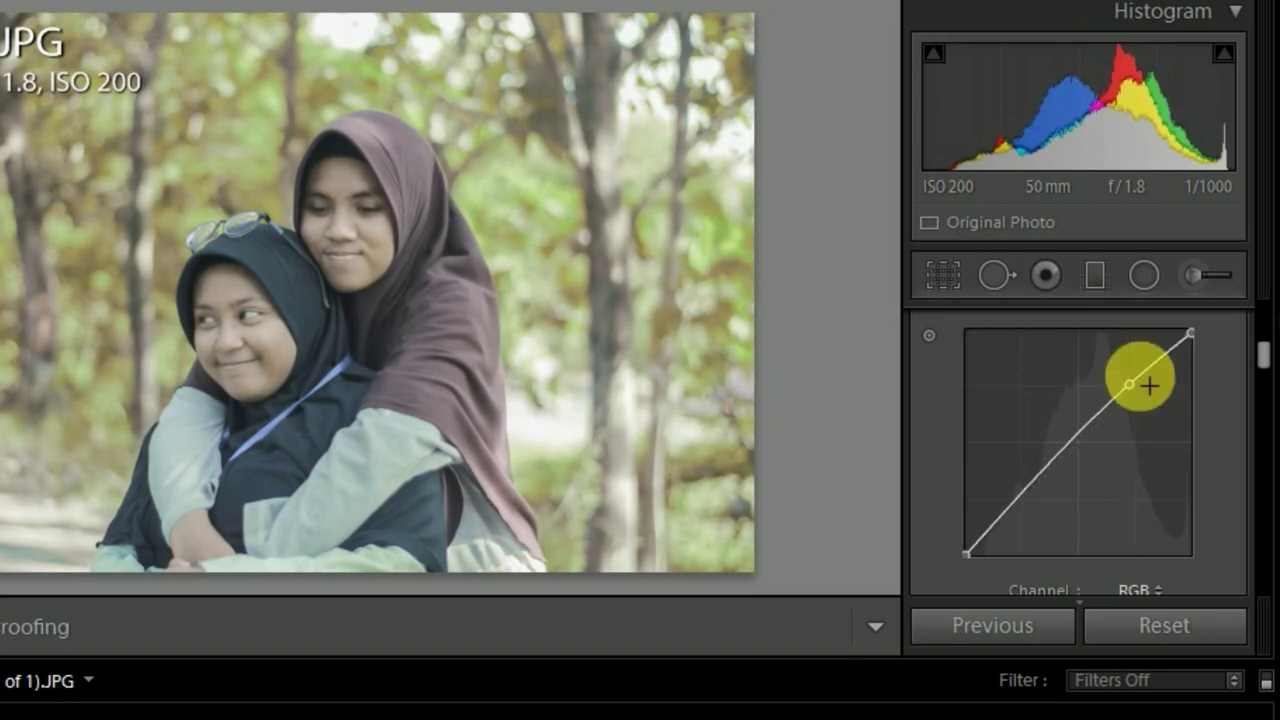
pyautogui.moveTo(1043, 505); pyautogui.dragTo(1044, 471)
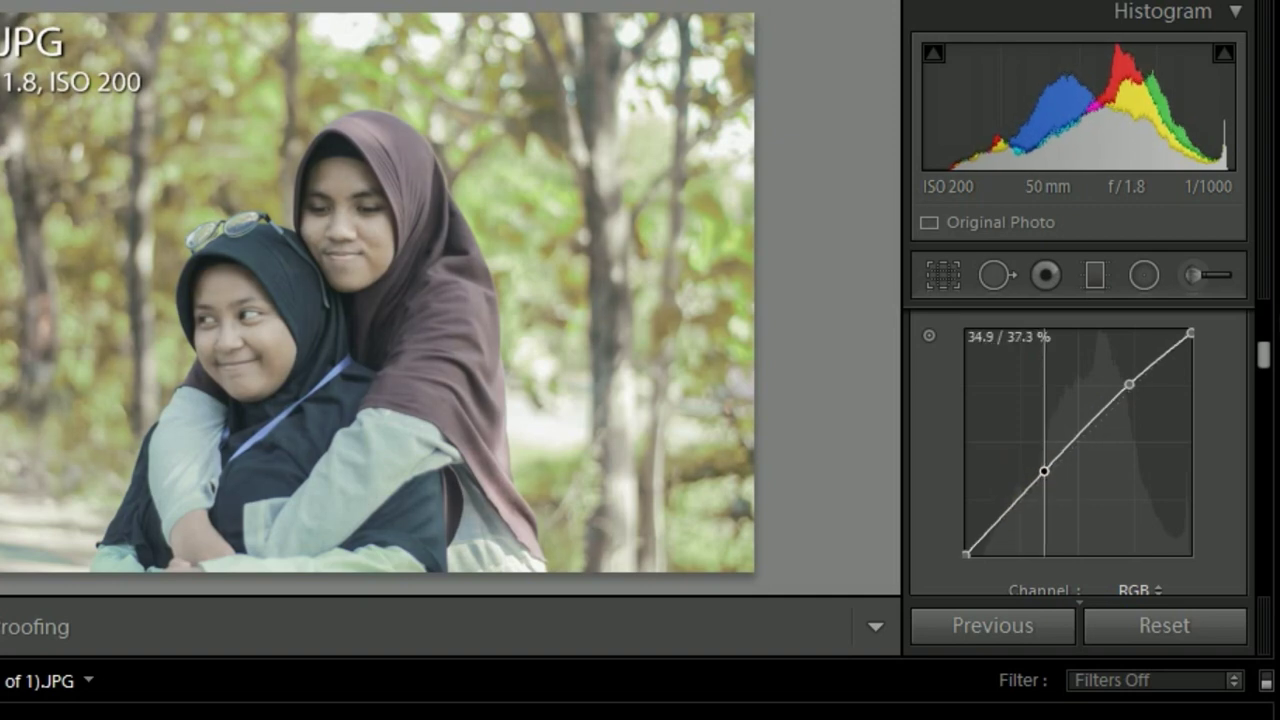
pyautogui.moveTo(1044, 471); pyautogui.dragTo(1044, 470)
pyautogui.click(982, 556)
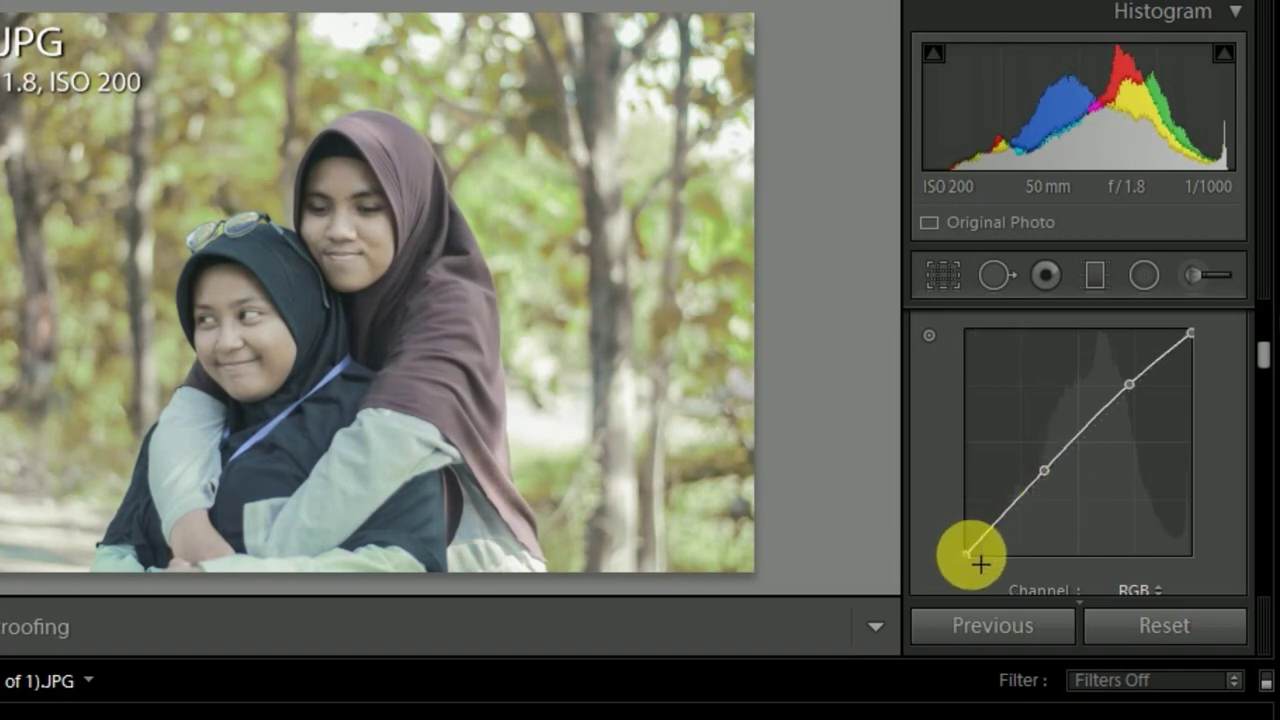
pyautogui.moveTo(970, 556); pyautogui.dragTo(970, 538)
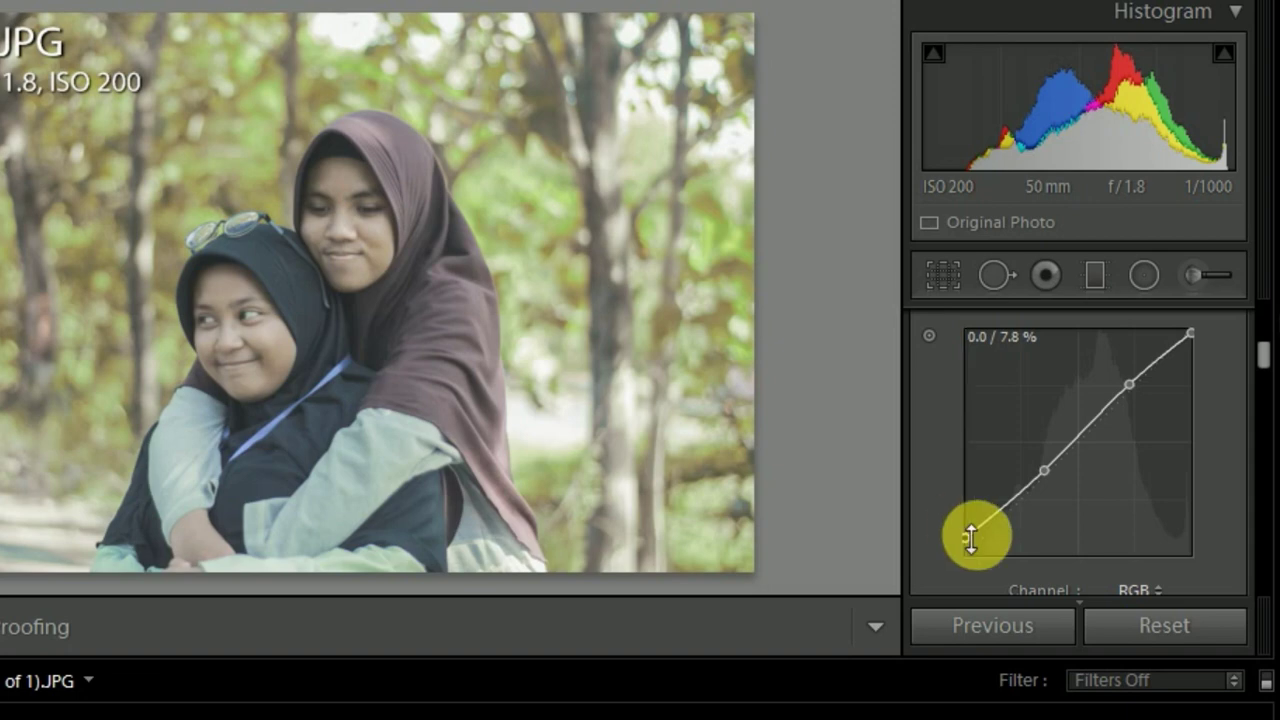
# - On the Blue tone curve channel, lower the midpoint slightly and lift the black point to about 3%
pyautogui.scroll(-2, 1257, 374)
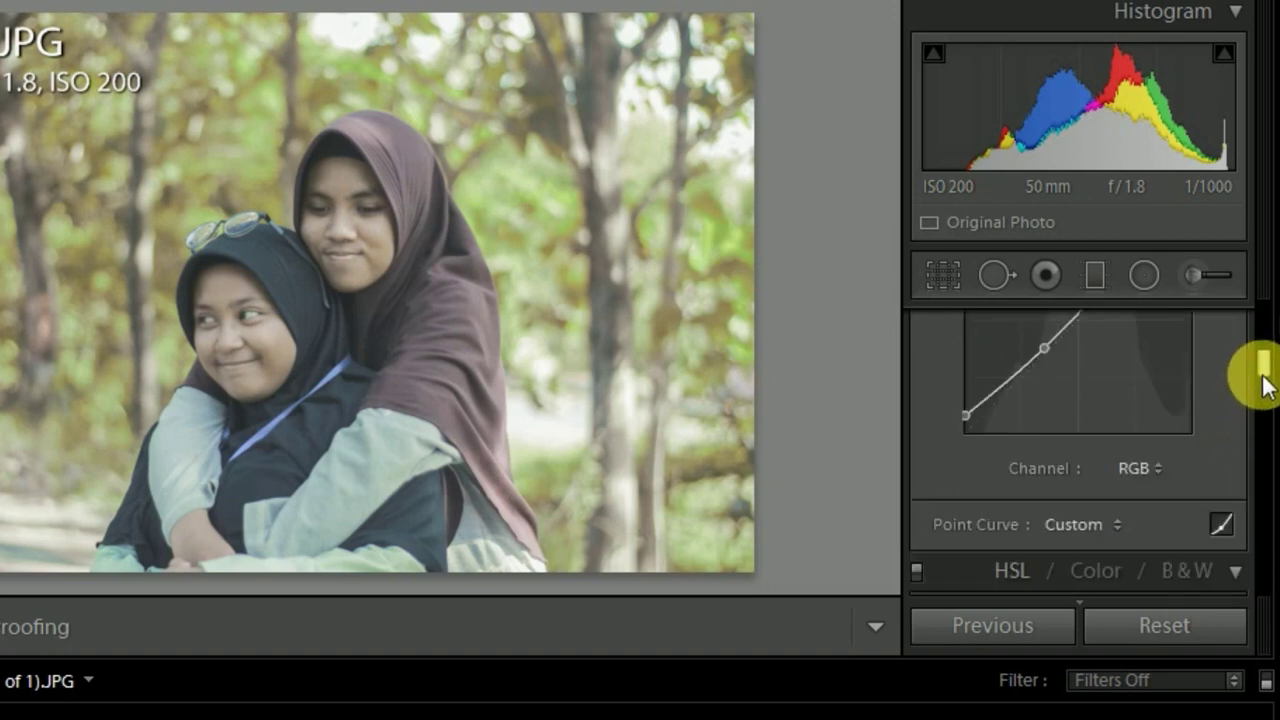
pyautogui.click(1133, 469)
pyautogui.click(1085, 612)
pyautogui.moveTo(1264, 390)
pyautogui.mouseDown()
pyautogui.moveTo(1266, 363)
pyautogui.moveTo(1184, 351)
pyautogui.mouseUp()
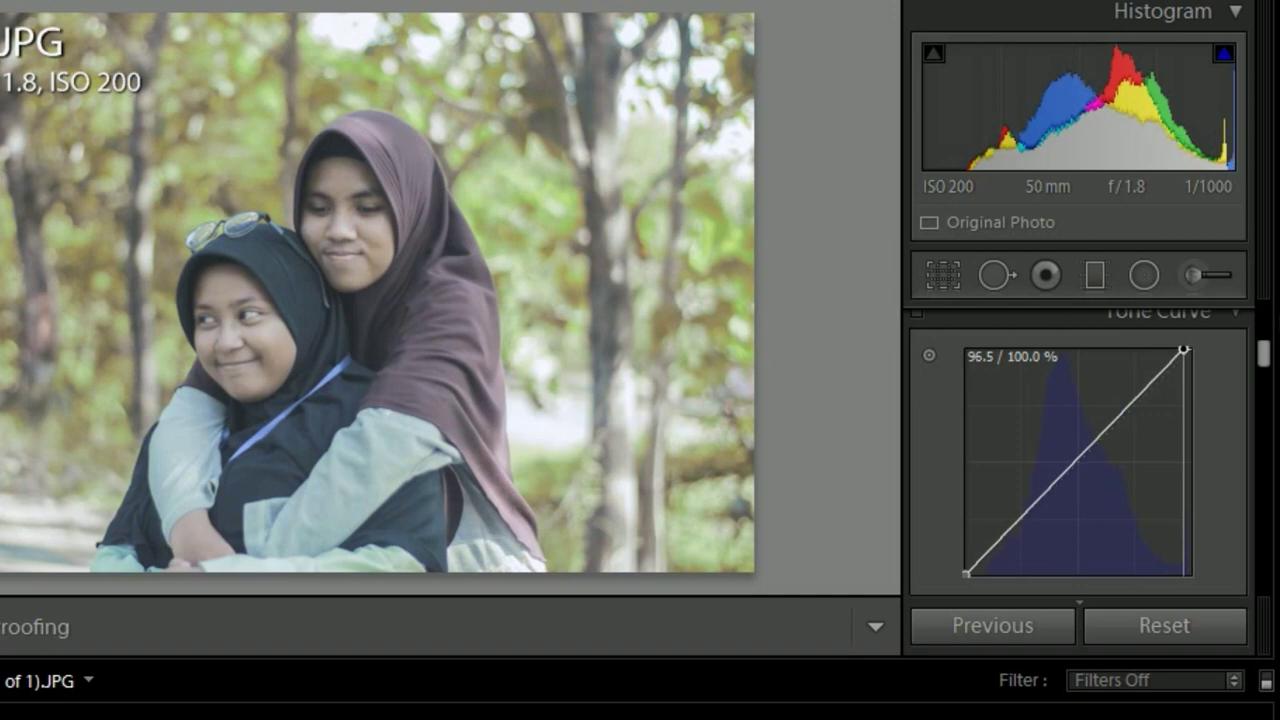
pyautogui.moveTo(1112, 462); pyautogui.dragTo(1069, 460)
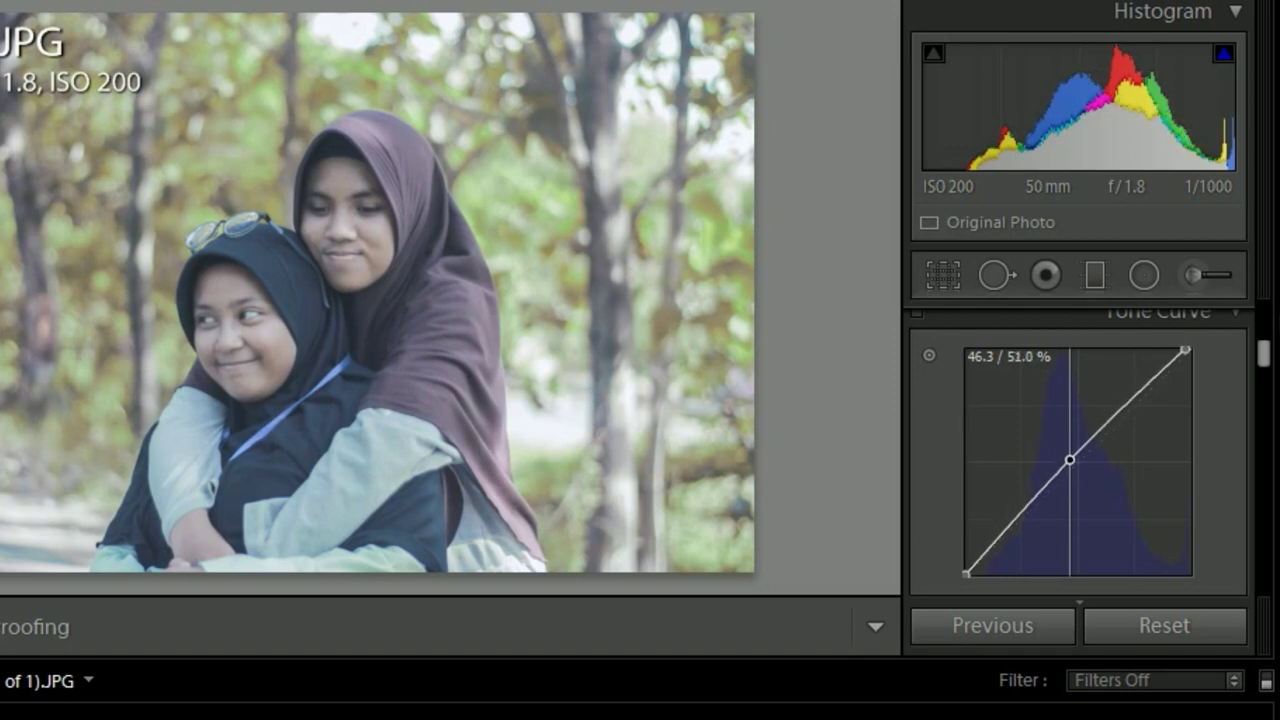
pyautogui.moveTo(1070, 463); pyautogui.dragTo(1072, 480)
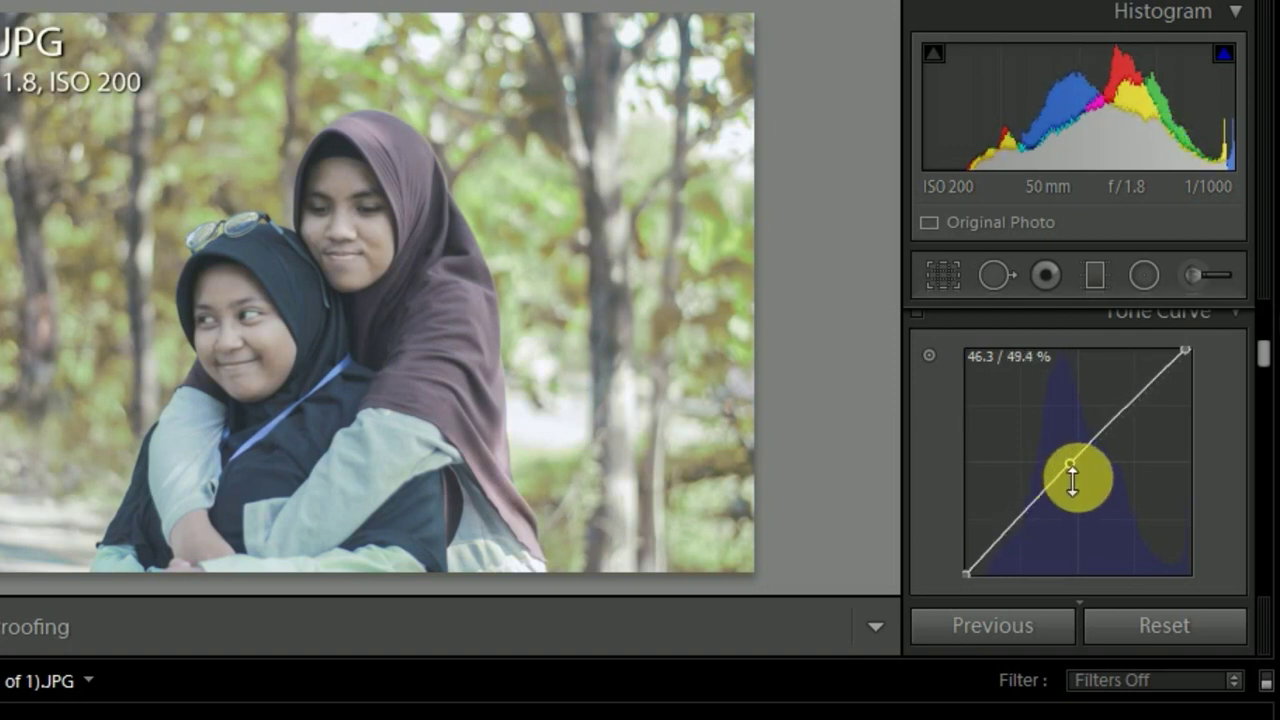
pyautogui.click(943, 620)
pyautogui.click(975, 580)
pyautogui.moveTo(966, 574); pyautogui.dragTo(965, 568)
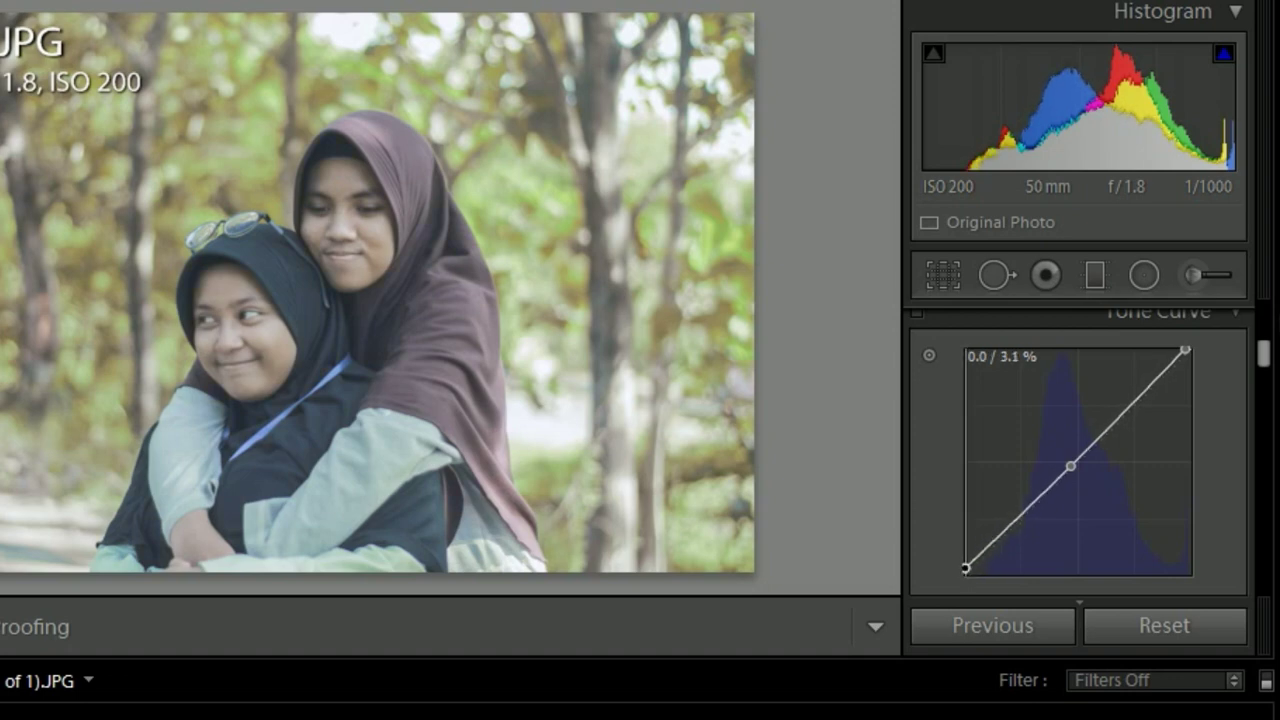
pyautogui.moveTo(965, 566); pyautogui.dragTo(965, 565)
pyautogui.moveTo(1263, 355); pyautogui.dragTo(1272, 396)
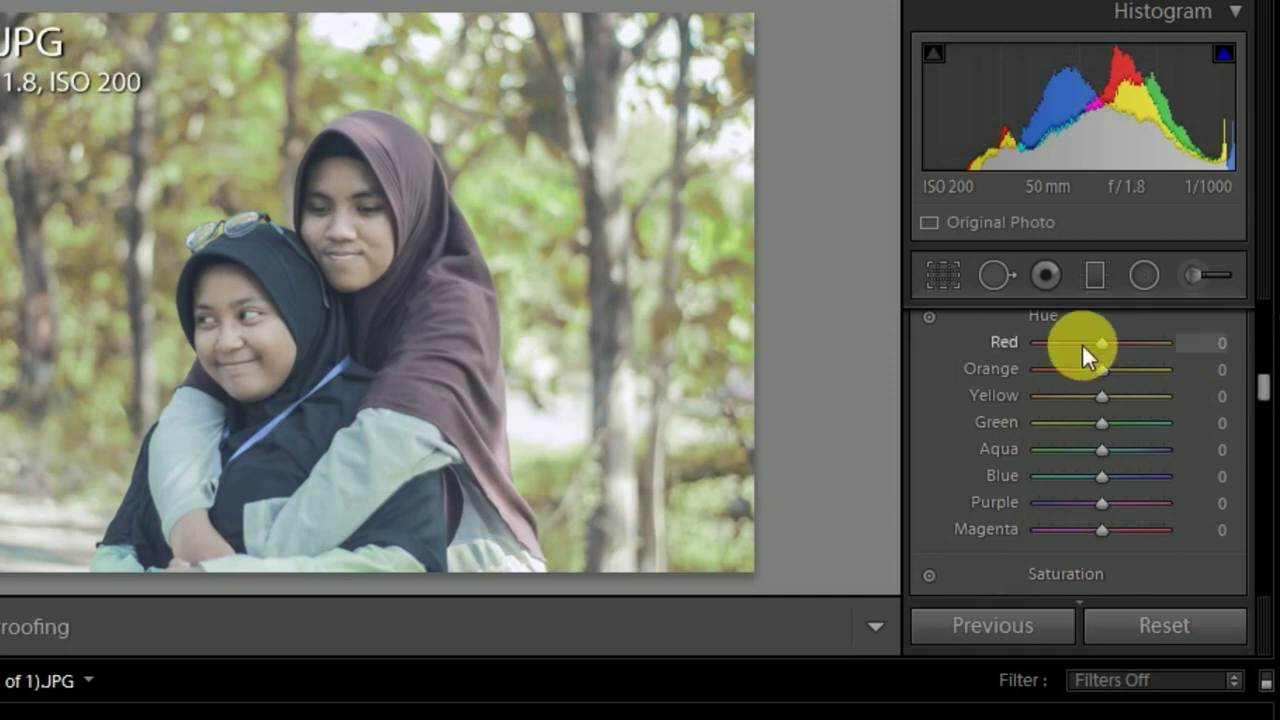
# - Set HSL hues Orange −42, Green −100, Aqua +100, shift Blue, and reduce Orange and Yellow saturation
pyautogui.moveTo(1100, 368); pyautogui.dragTo(1010, 400)
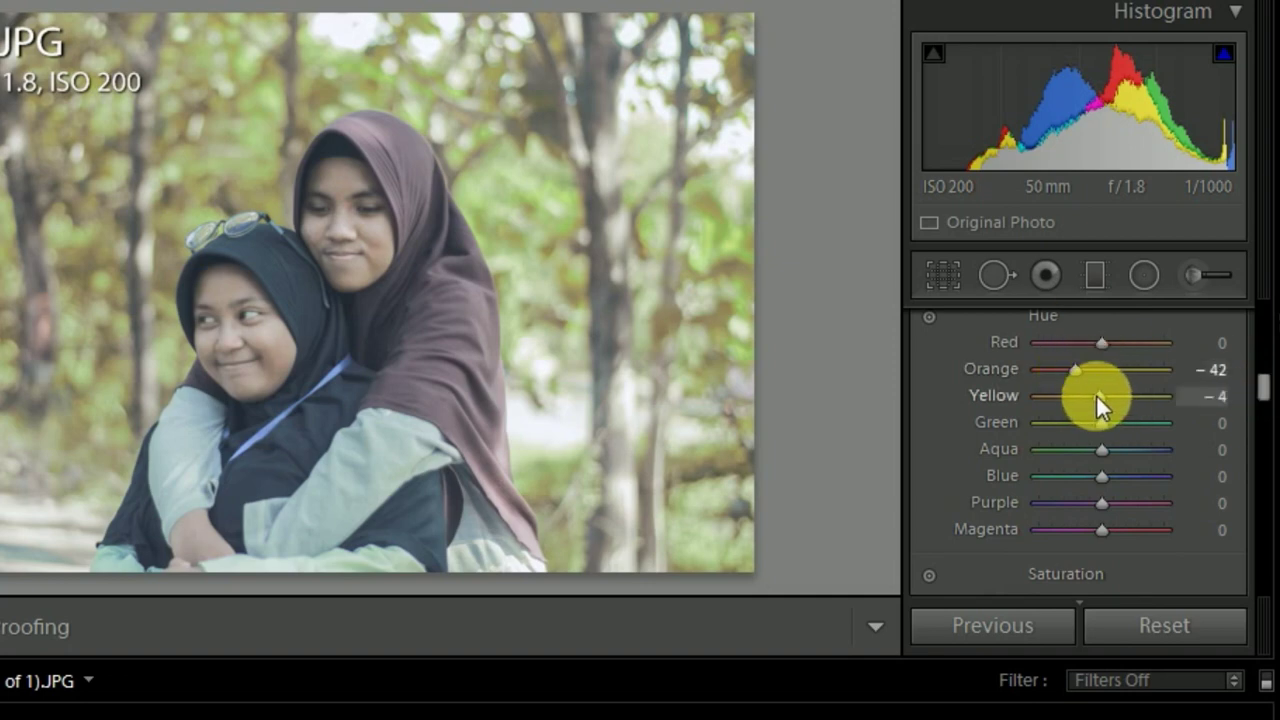
pyautogui.moveTo(1105, 425); pyautogui.dragTo(1015, 426)
pyautogui.moveTo(1103, 451); pyautogui.dragTo(1253, 487)
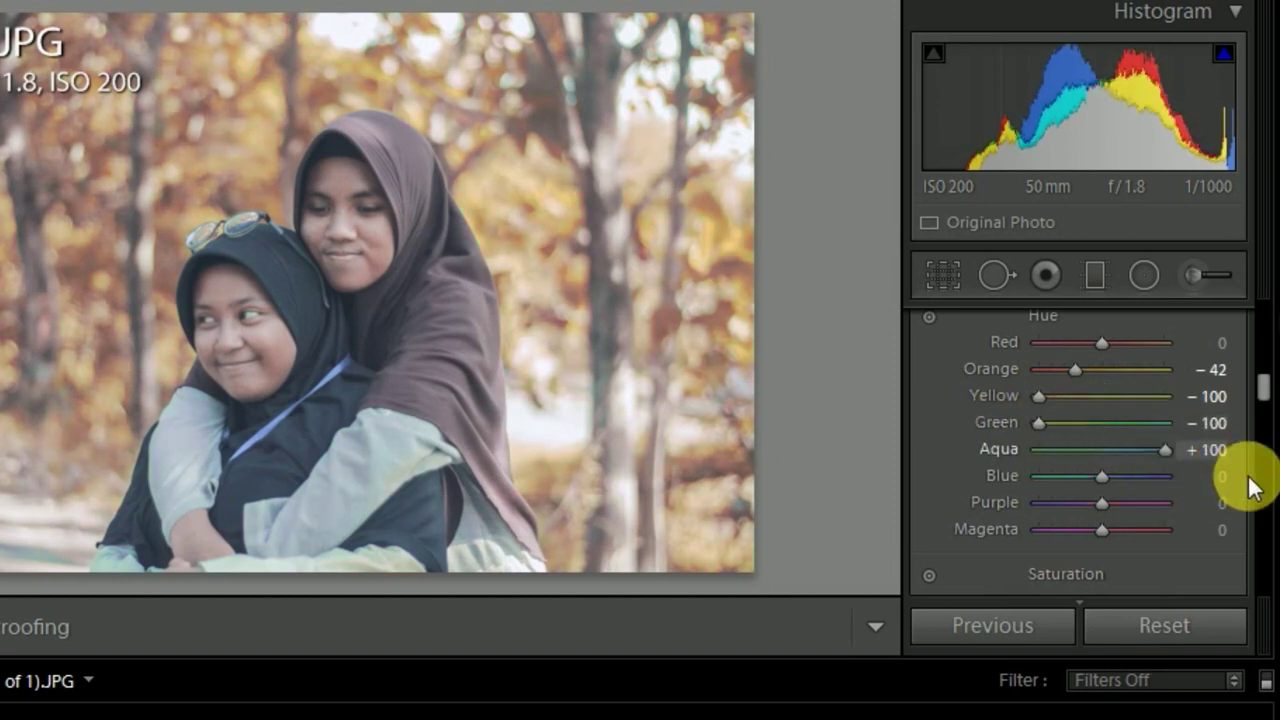
pyautogui.moveTo(1101, 476); pyautogui.dragTo(1109, 474)
pyautogui.moveTo(1262, 395); pyautogui.dragTo(1260, 424)
pyautogui.moveTo(1118, 401)
pyautogui.mouseDown()
pyautogui.moveTo(1043, 460)
pyautogui.moveTo(1066, 460)
pyautogui.moveTo(1086, 484)
pyautogui.moveTo(1064, 485)
pyautogui.moveTo(1061, 508)
pyautogui.mouseUp()
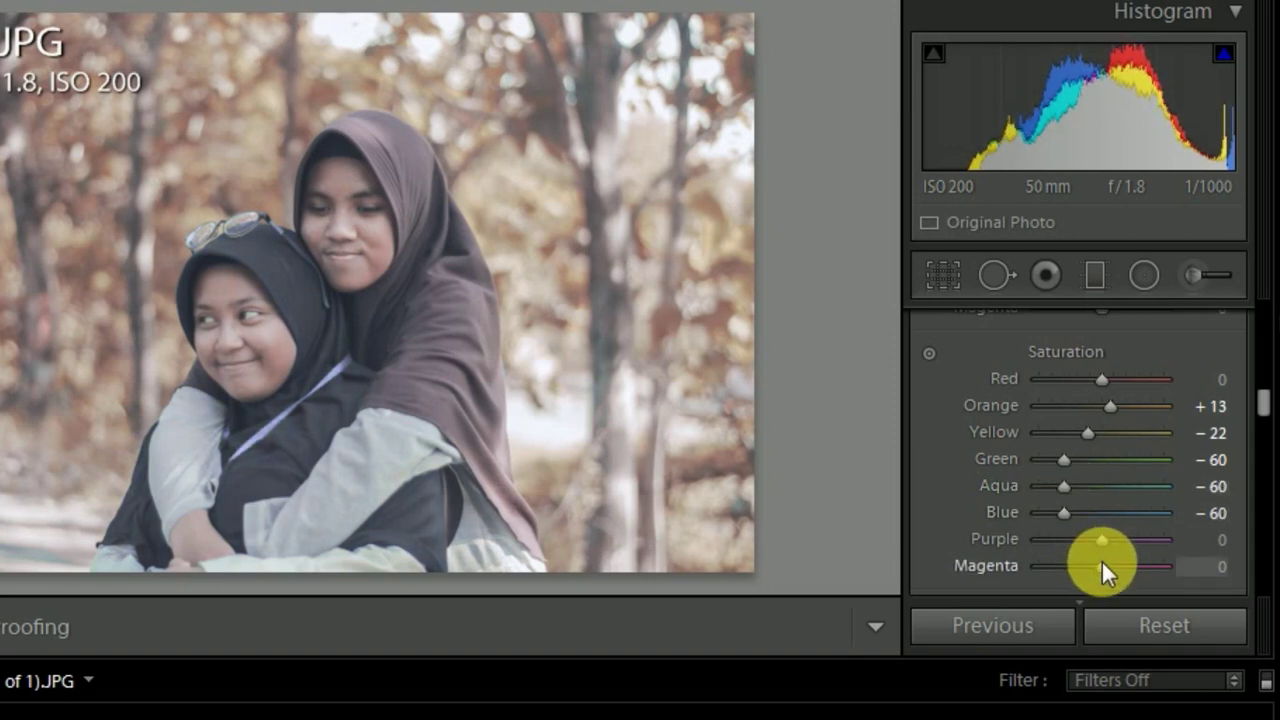
# - Set Magenta saturation to +100 and luminance Orange +16, Yellow +13, Green −16
pyautogui.moveTo(1102, 566); pyautogui.dragTo(1226, 576)
pyautogui.moveTo(1265, 398); pyautogui.dragTo(1266, 420)
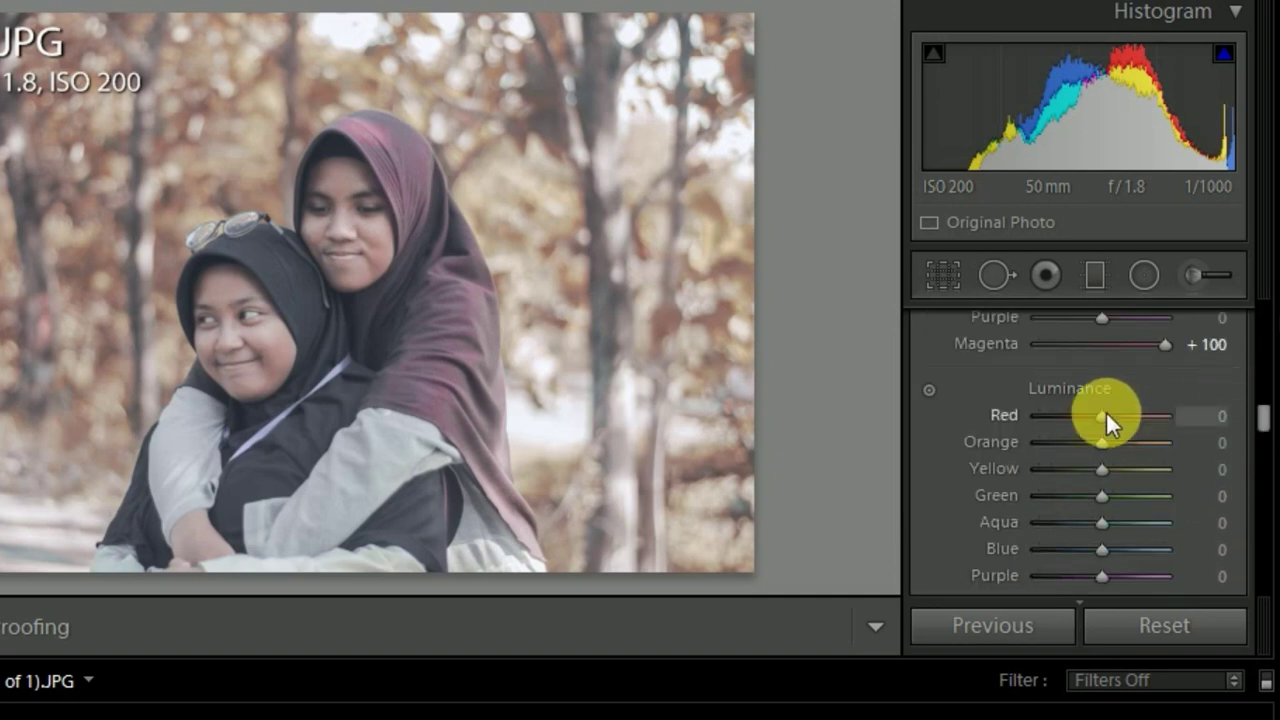
pyautogui.moveTo(1107, 439)
pyautogui.mouseDown()
pyautogui.moveTo(1118, 439)
pyautogui.moveTo(1111, 472)
pyautogui.mouseUp()
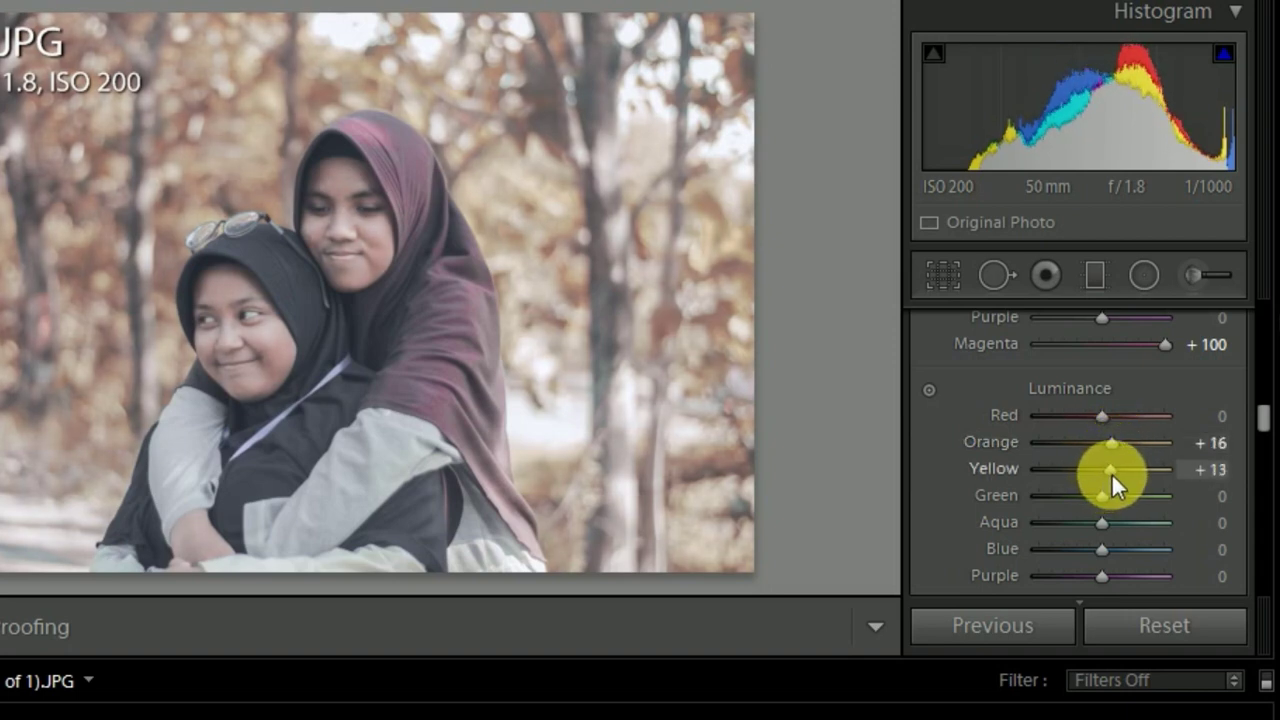
pyautogui.moveTo(1097, 495); pyautogui.dragTo(1087, 496)
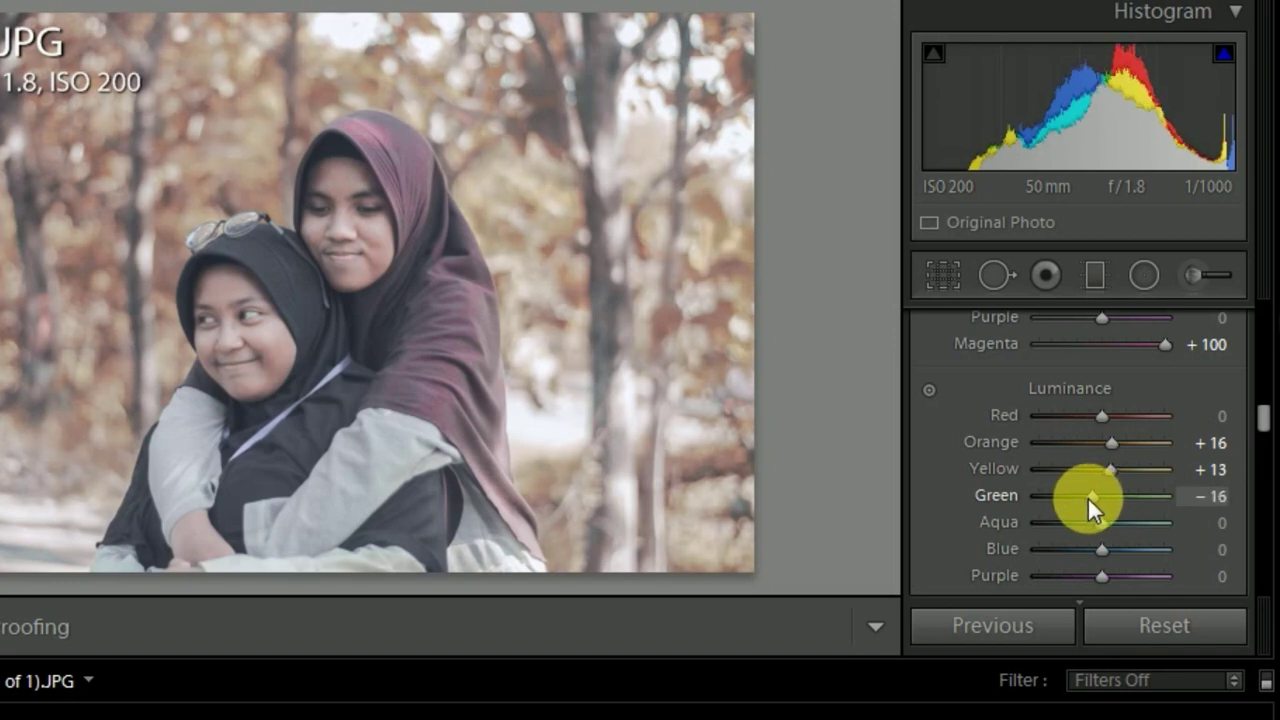
pyautogui.moveTo(1263, 428); pyautogui.dragTo(1264, 450)
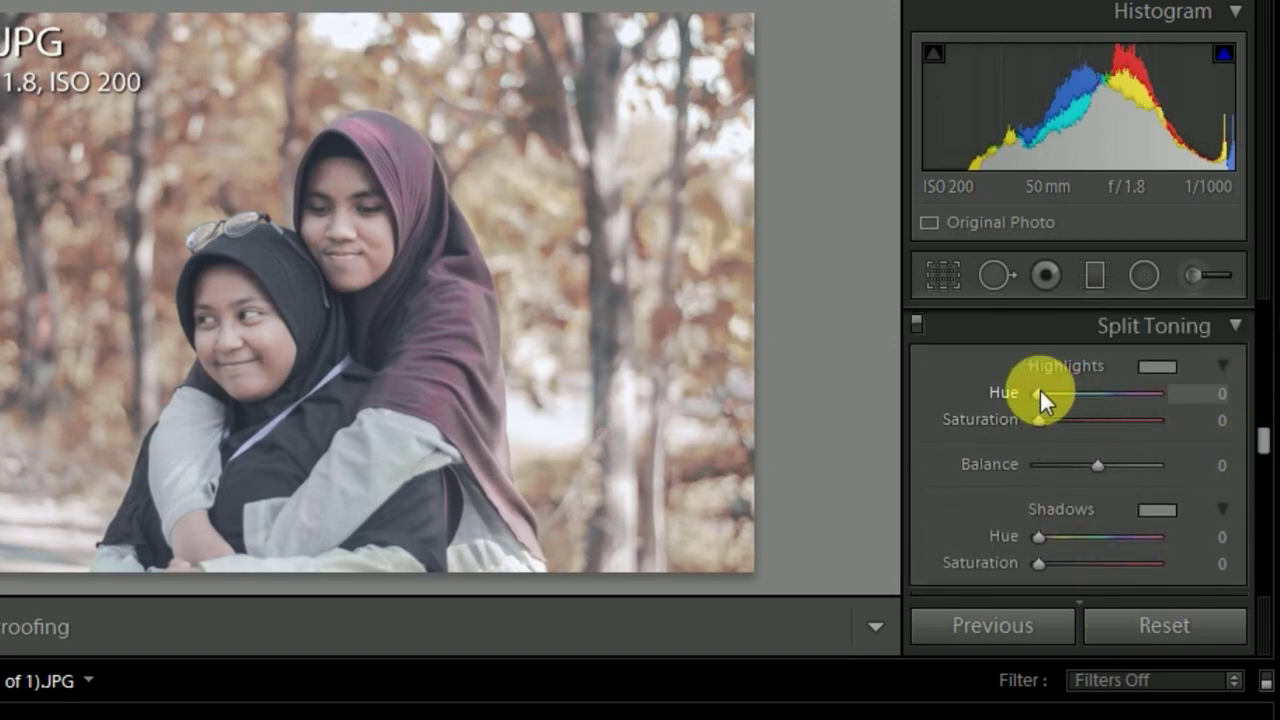
# - Give Split Toning highlights hue 43, saturation 14, balance +100, and shadows hue 51, saturation 8
pyautogui.moveTo(1041, 393)
pyautogui.mouseDown()
pyautogui.moveTo(1055, 391)
pyautogui.moveTo(1056, 418)
pyautogui.mouseUp()
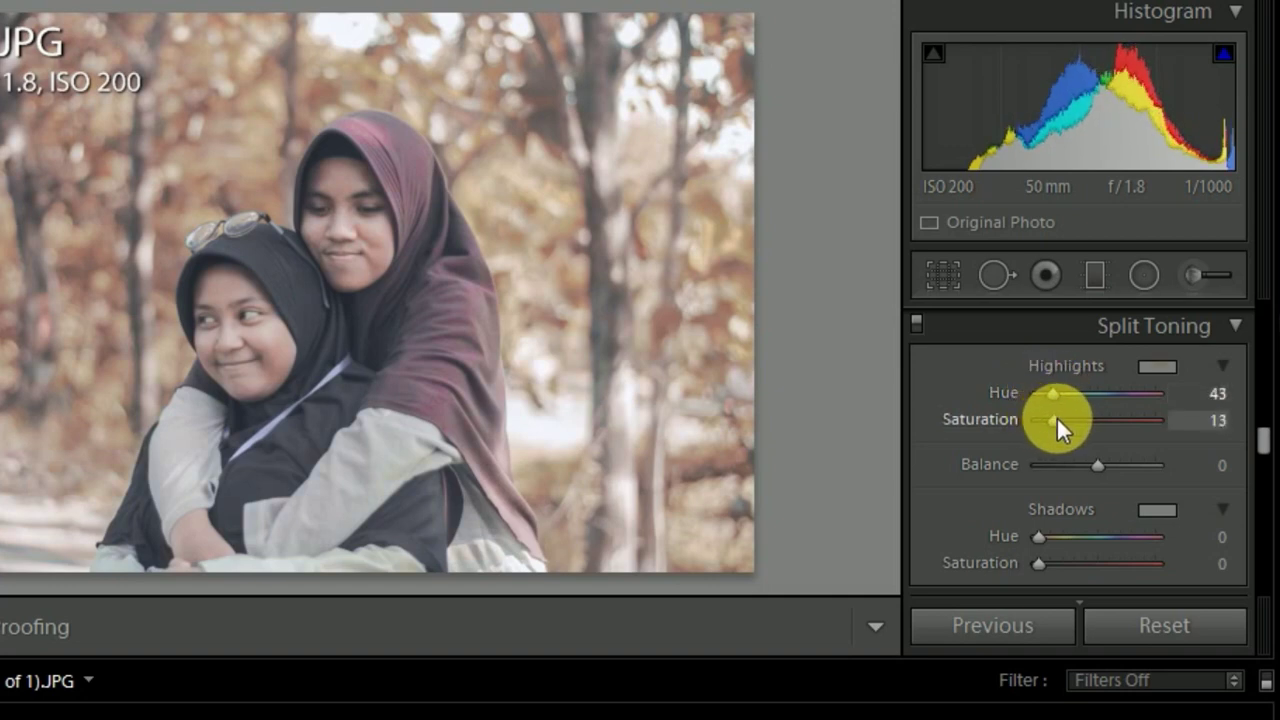
pyautogui.moveTo(1092, 467); pyautogui.dragTo(1182, 480)
pyautogui.moveTo(1036, 539)
pyautogui.mouseDown()
pyautogui.moveTo(1055, 541)
pyautogui.moveTo(1051, 554)
pyautogui.mouseUp()
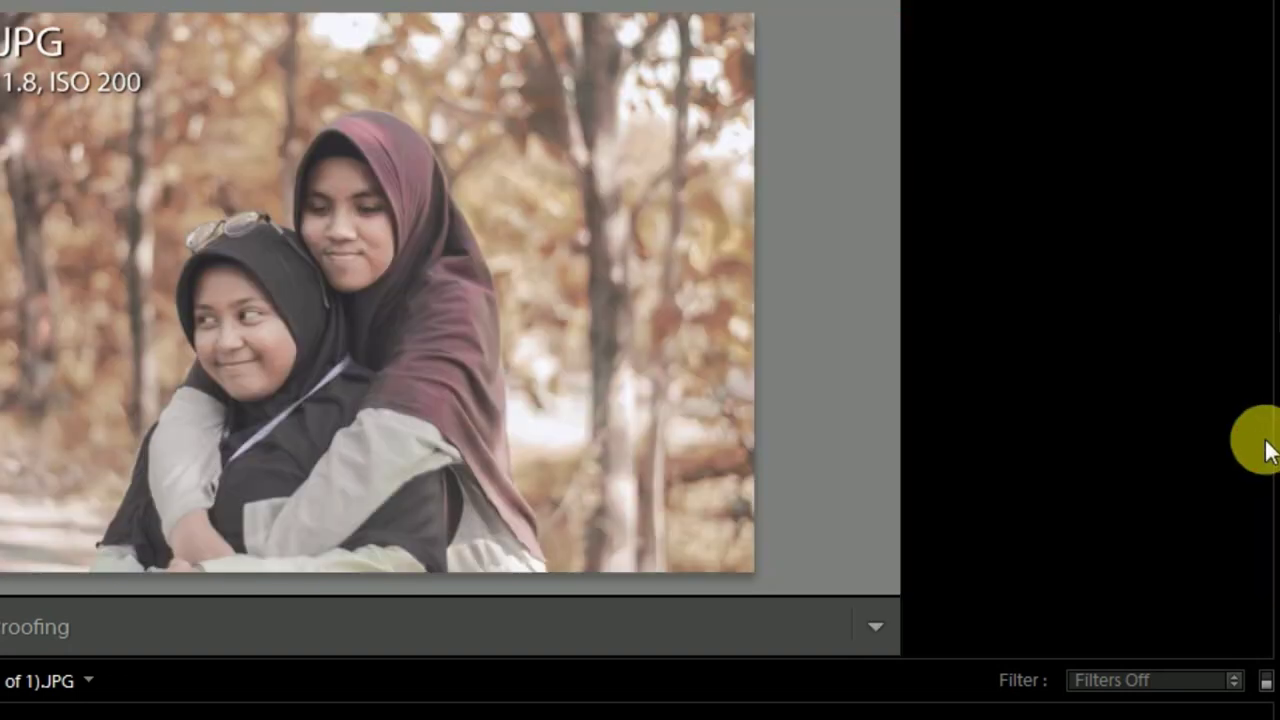
# - Set Camera Calibration Blue Primary Hue to −31 and Saturation to +21
pyautogui.moveTo(1266, 445); pyautogui.dragTo(1266, 578)
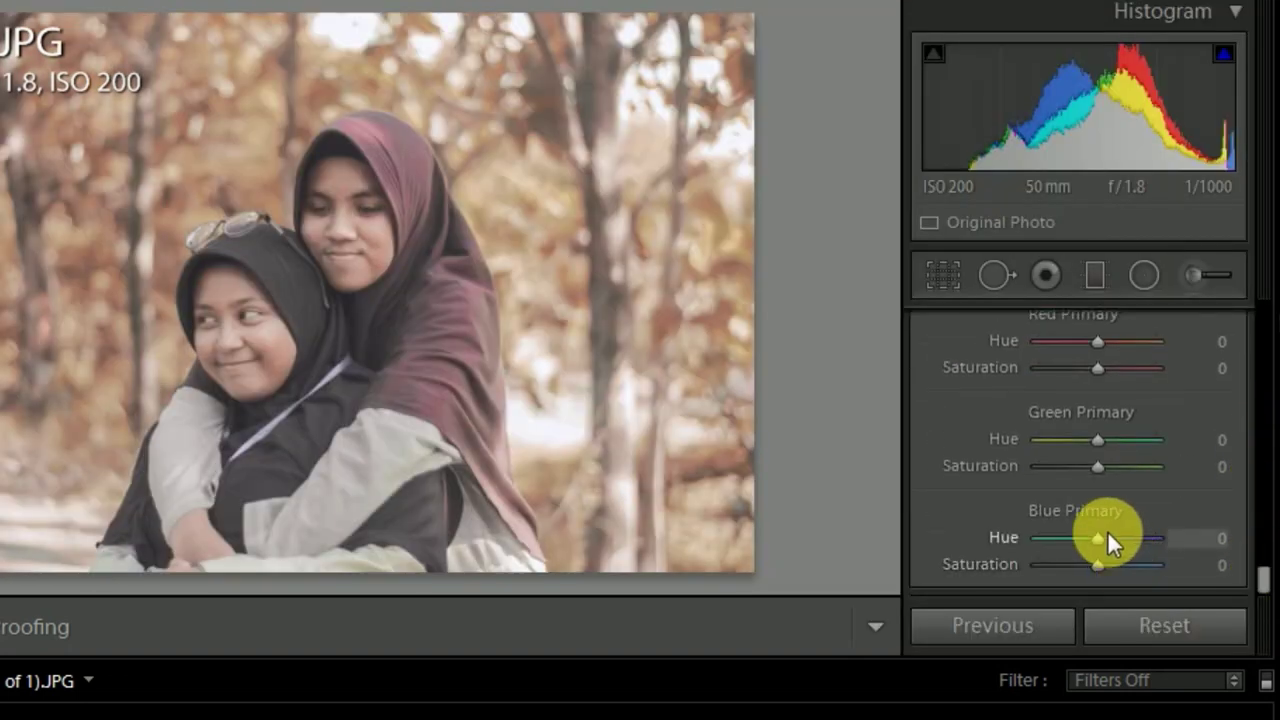
pyautogui.moveTo(1092, 535)
pyautogui.mouseDown()
pyautogui.moveTo(1079, 536)
pyautogui.moveTo(1110, 561)
pyautogui.mouseUp()
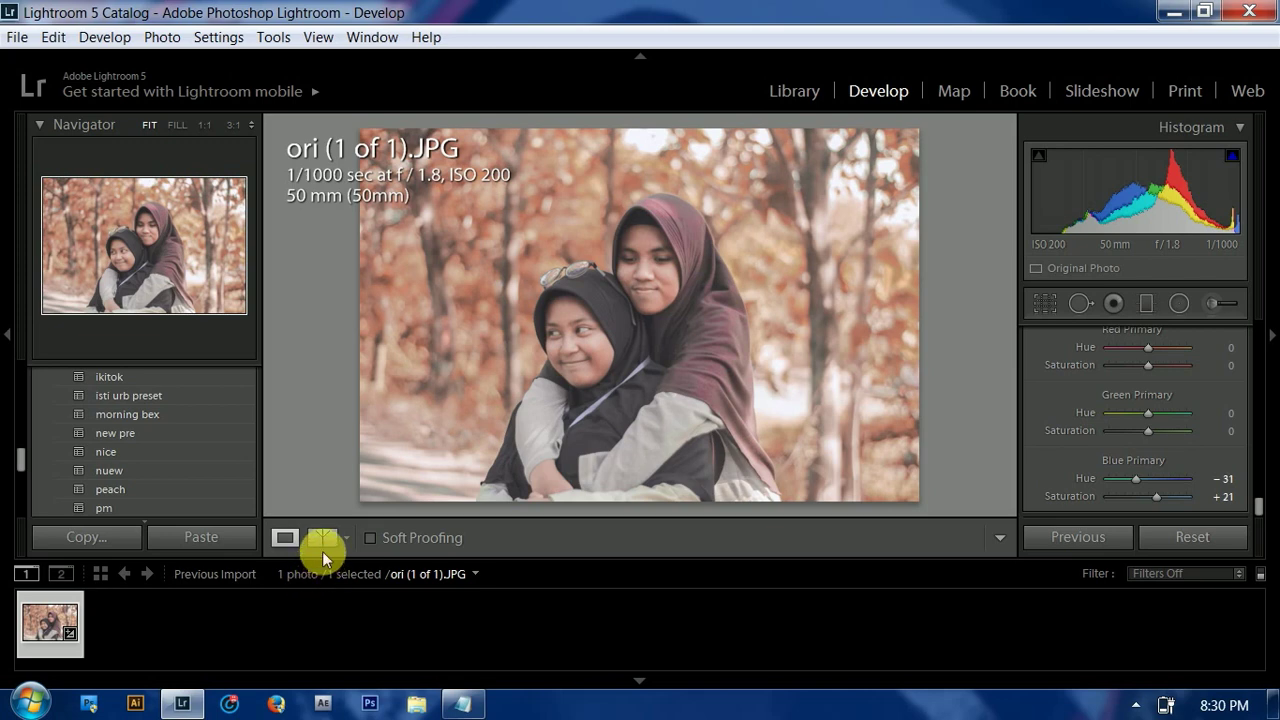
# - Compare the original and peach-graded photo in stacked, split and side-by-side before/after layouts, then return to single view with Notepad in front
pyautogui.click(322, 540)
pyautogui.click(322, 546)
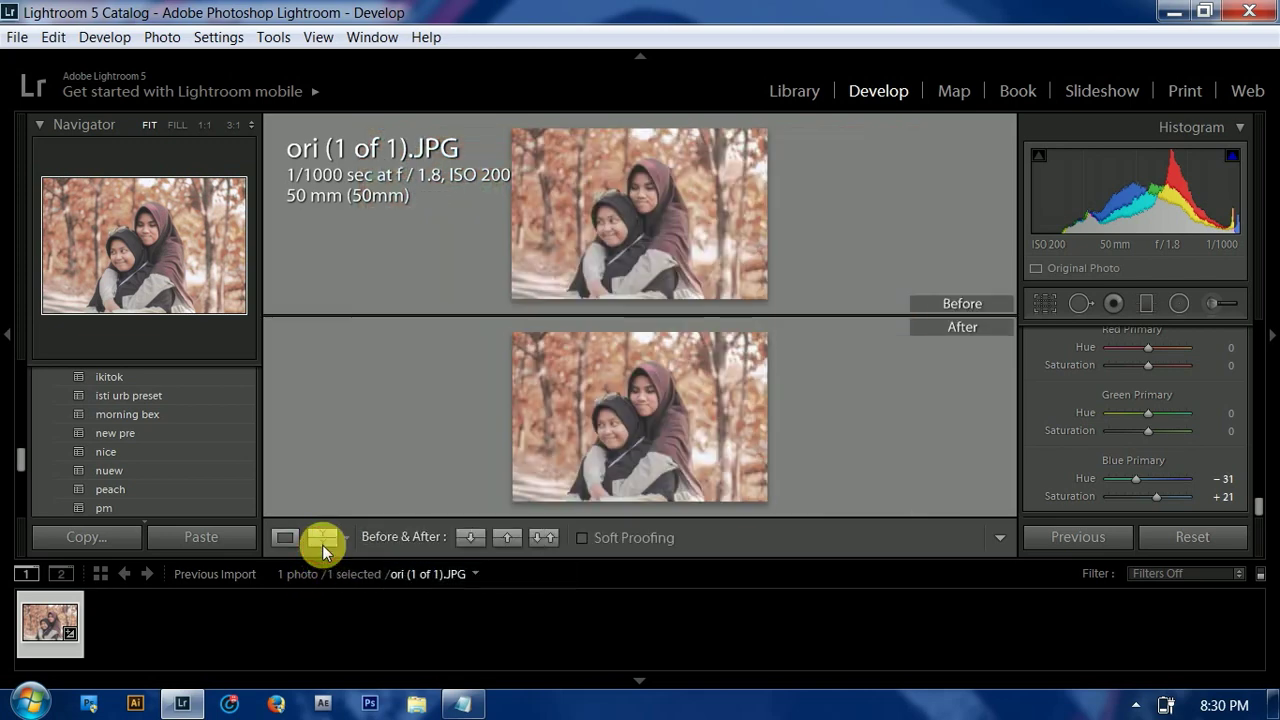
pyautogui.click(322, 544)
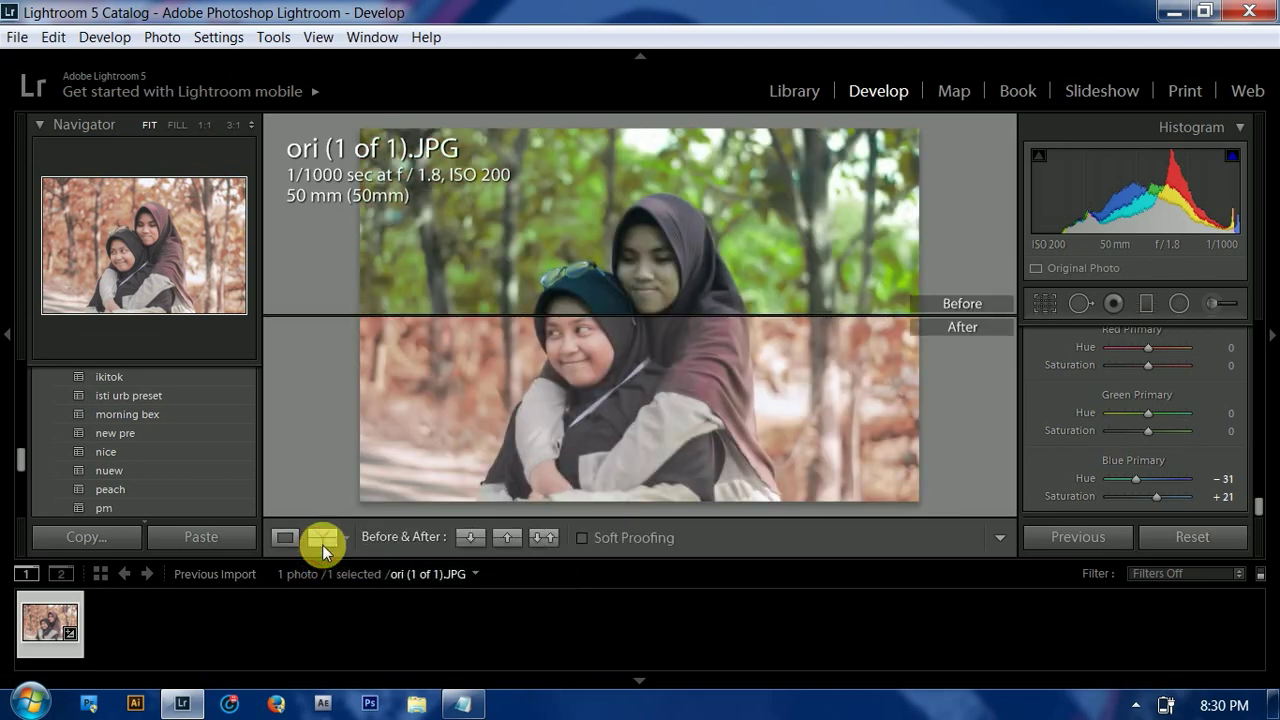
pyautogui.click(322, 544)
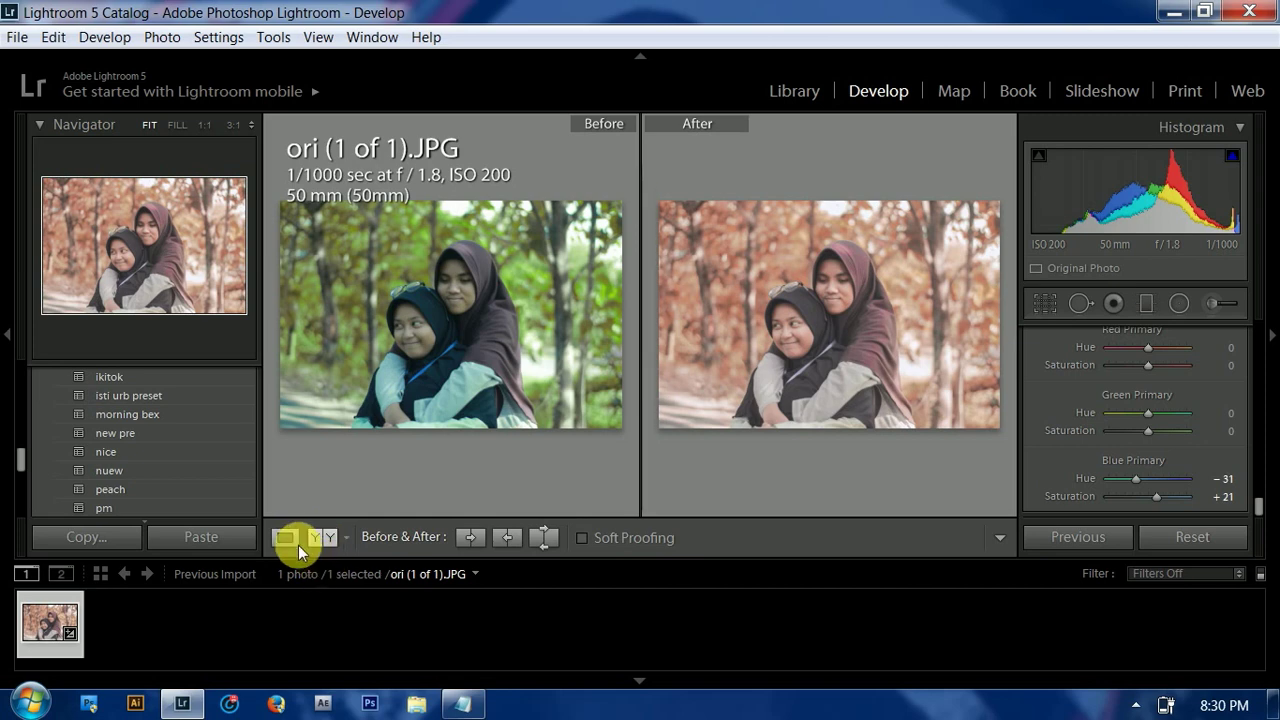
pyautogui.click(295, 540)
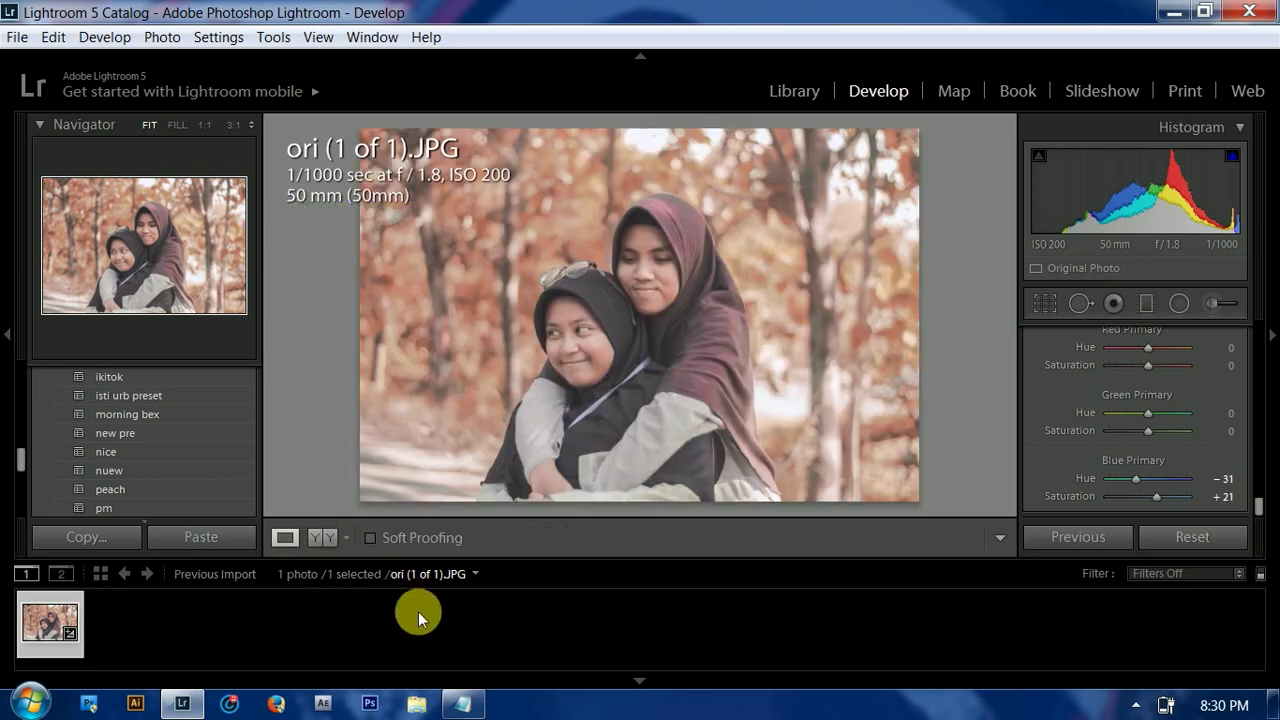
pyautogui.click(460, 704)
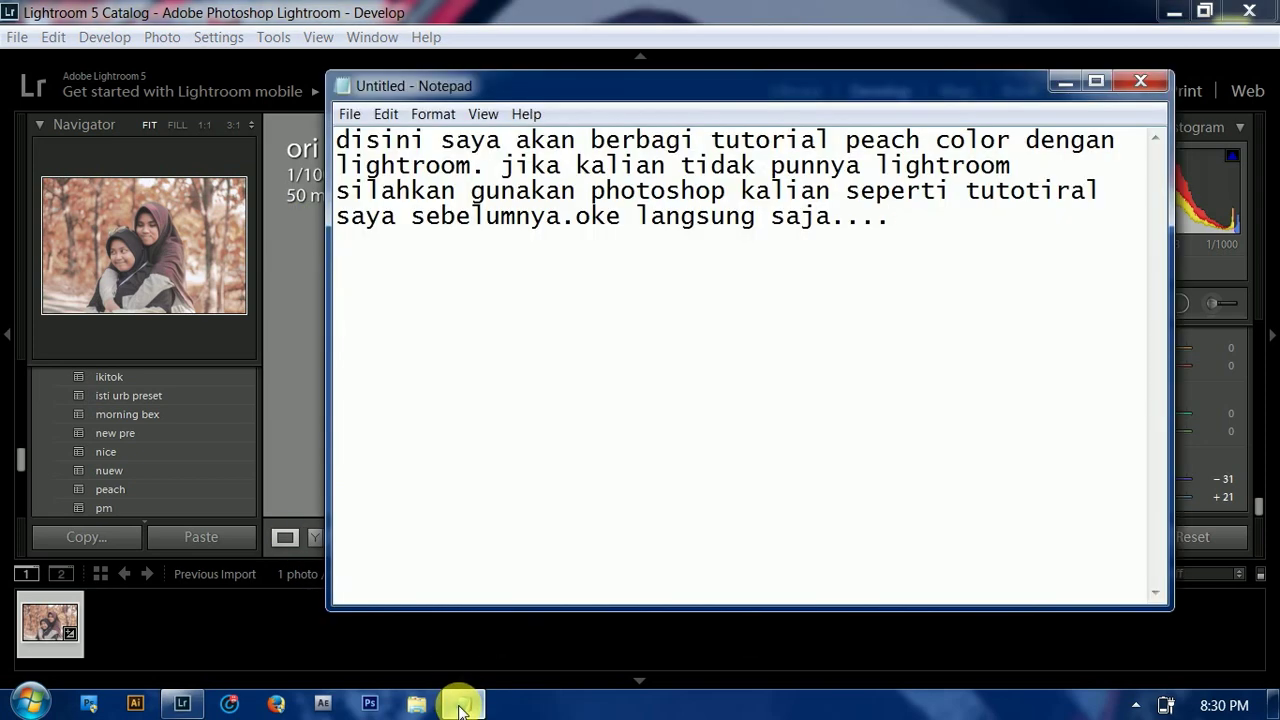
# - Add a closing paragraph asking viewers to like, share and subscribe, ending 'terima kasih dan selamat mencoba :) kwkw'
pyautogui.press('Return')
pyautogui.write('sekian tutorial dari saya,dijamin fotomu bakal ')
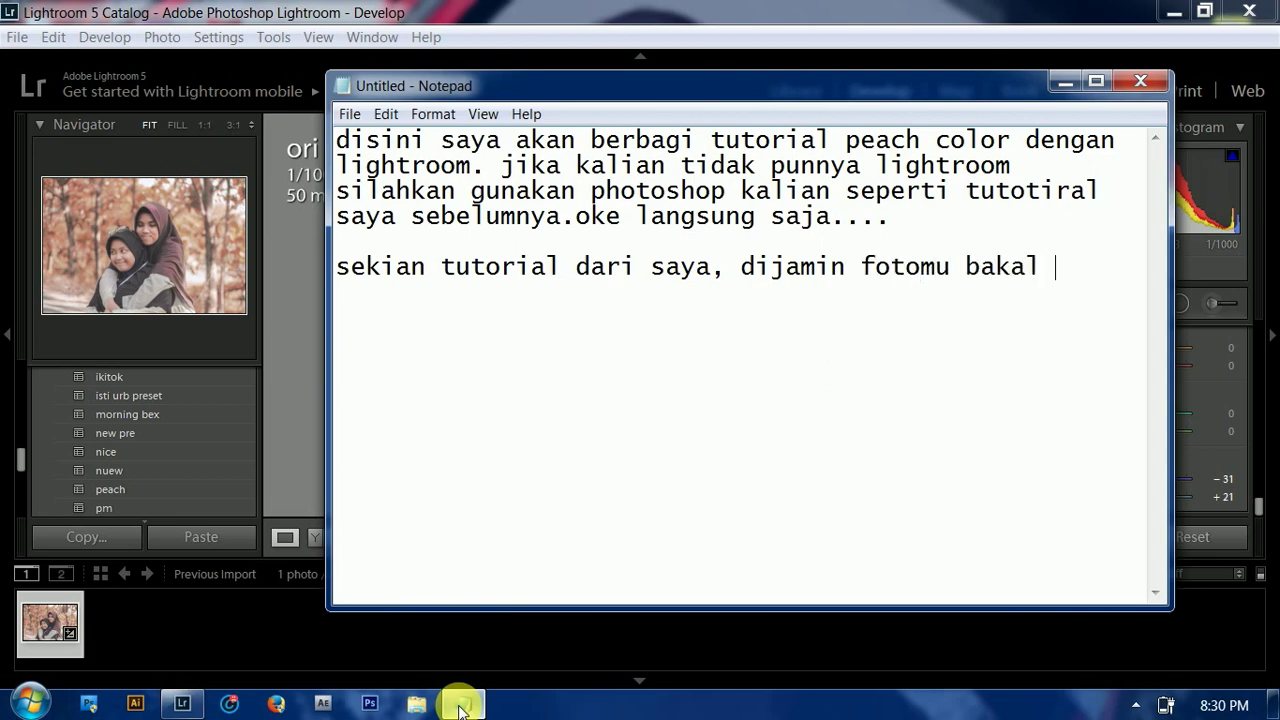
pyautogui.write('keren nantinya. ')
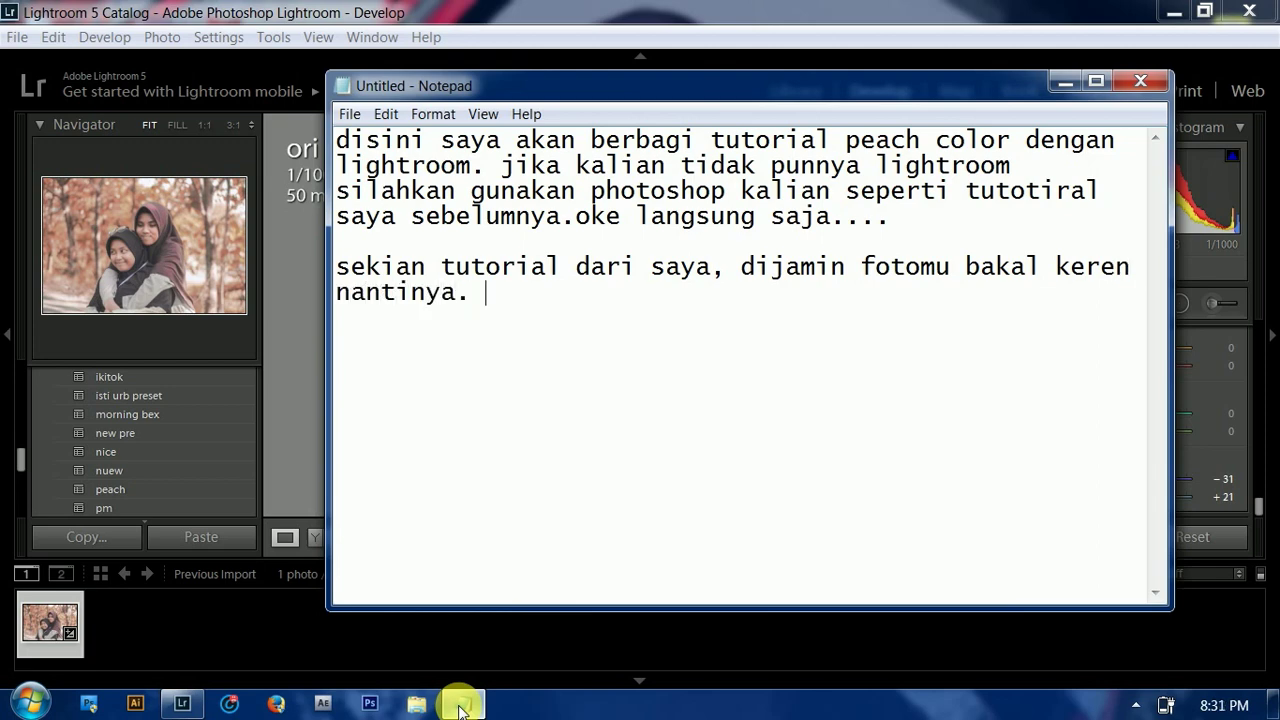
pyautogui.write('kalo')
pyautogui.press('BackSpace')
pyautogui.write('au suka jangan lupa like share dan su')
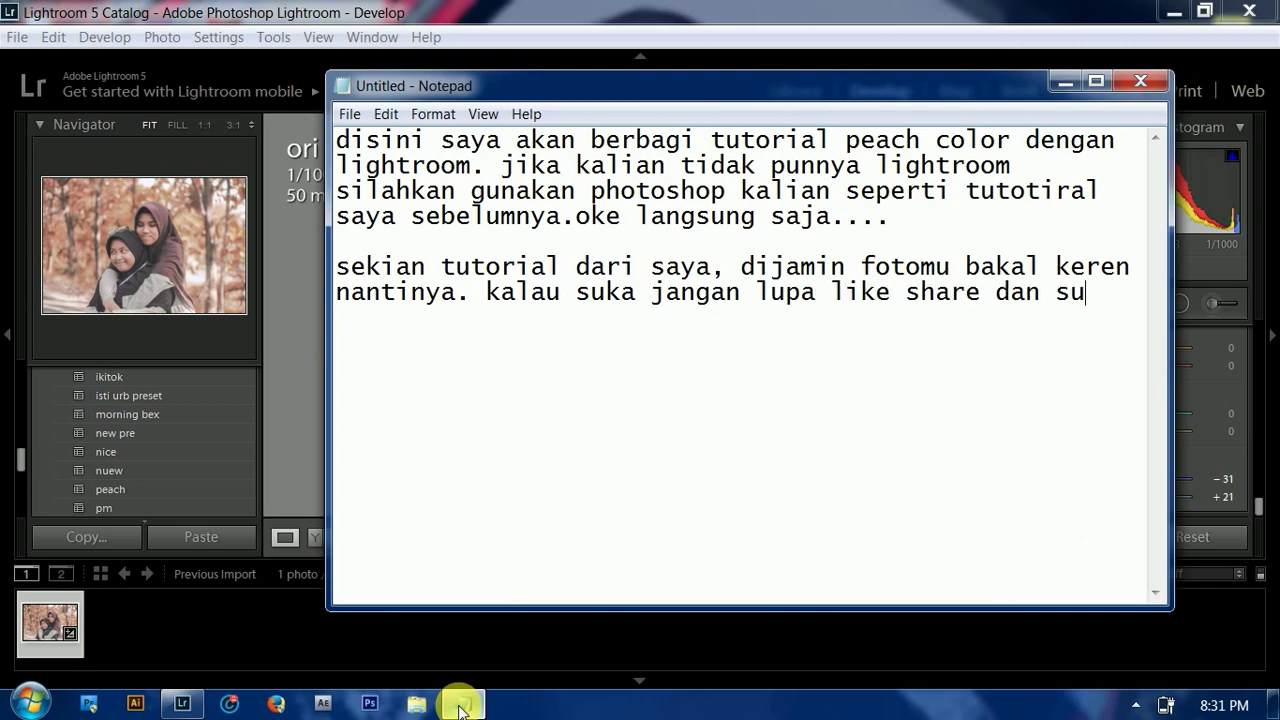
pyautogui.write('bscribe ya. terima kasih dan selemt')
pyautogui.press('BackSpace')
pyautogui.press('BackSpace')
pyautogui.press('BackSpace')
pyautogui.write('amat mencoba ')
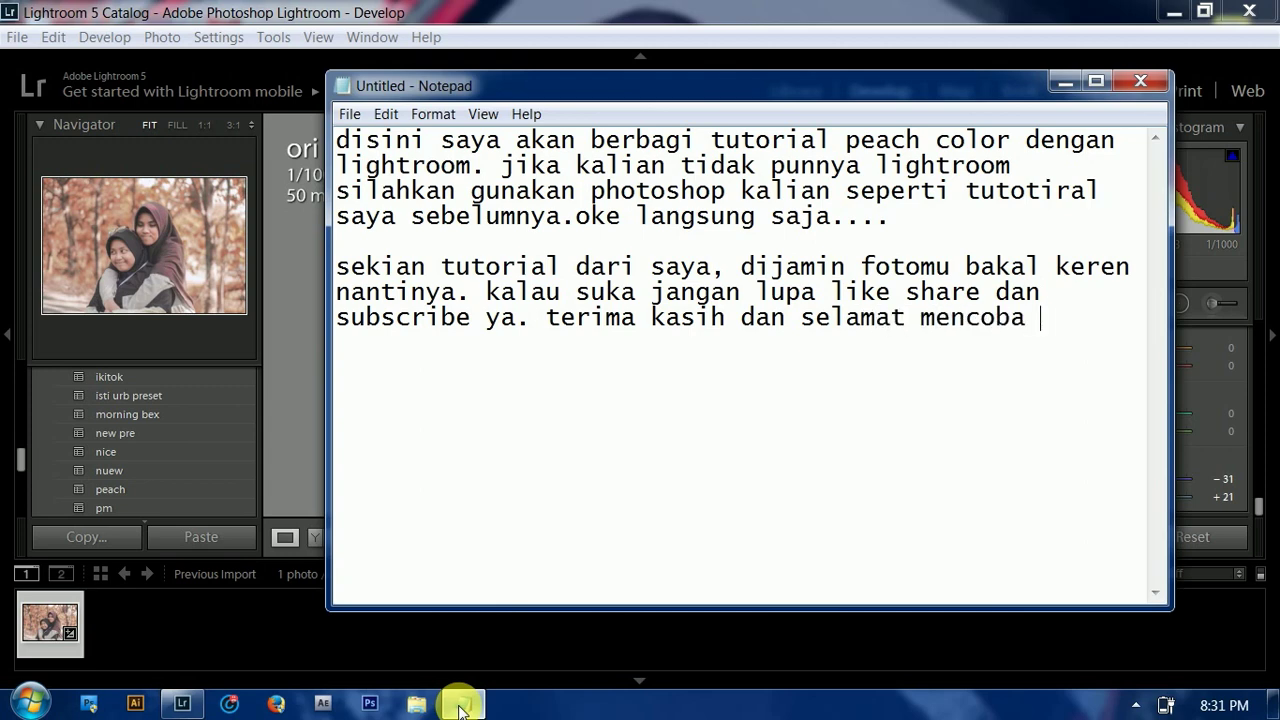
pyautogui.write(':0')
pyautogui.press('BackSpace')
pyautogui.write(') ')
pyautogui.write('kwk')
pyautogui.write('w')
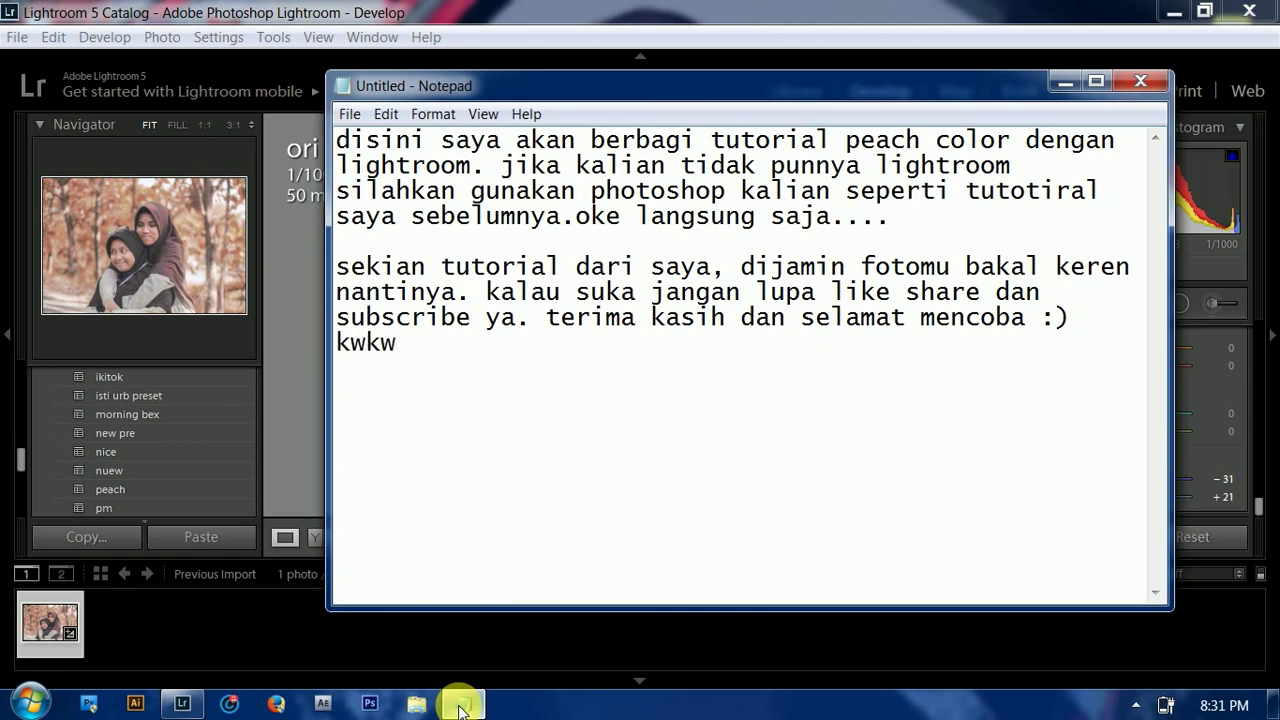